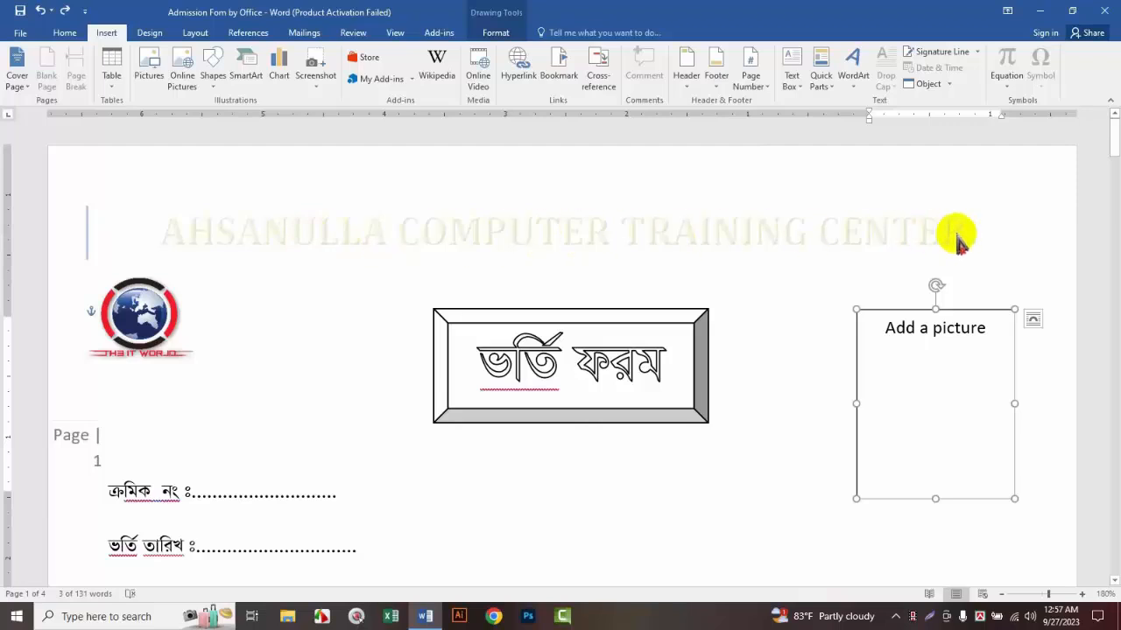
Step: Remove the "AHSANULLA COMPUTER TRAINING CENTER" header that repeats across the document's pages
{"action": "scroll", "coordinate": [306, 288], "scroll_direction": "down", "scroll_amount": 10}
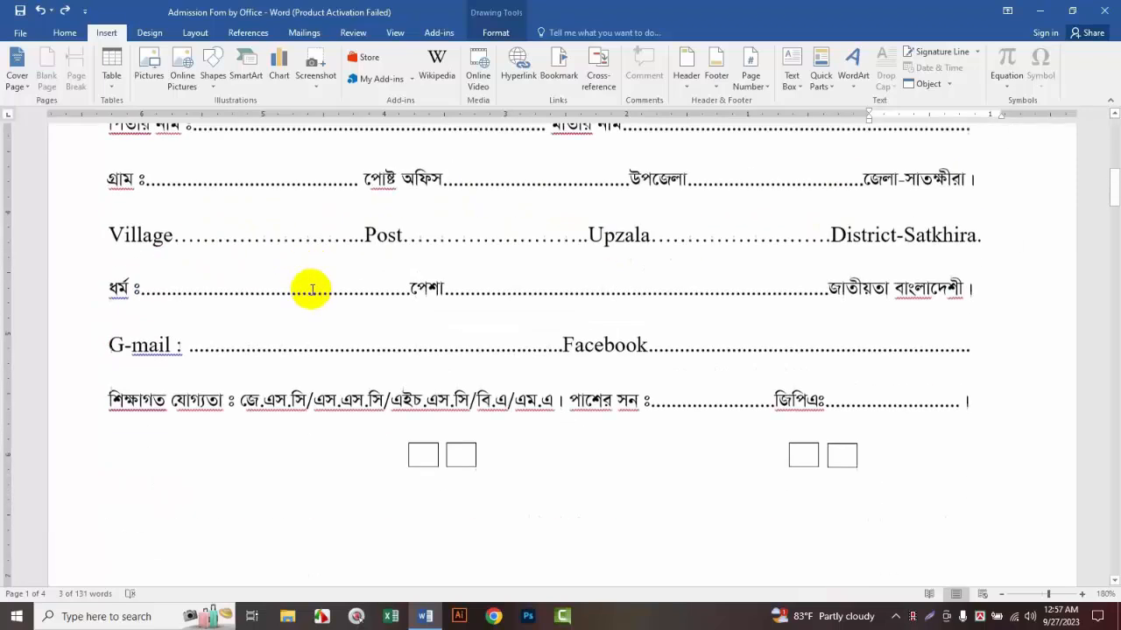
{"action": "scroll", "coordinate": [316, 300], "scroll_direction": "down", "scroll_amount": 15}
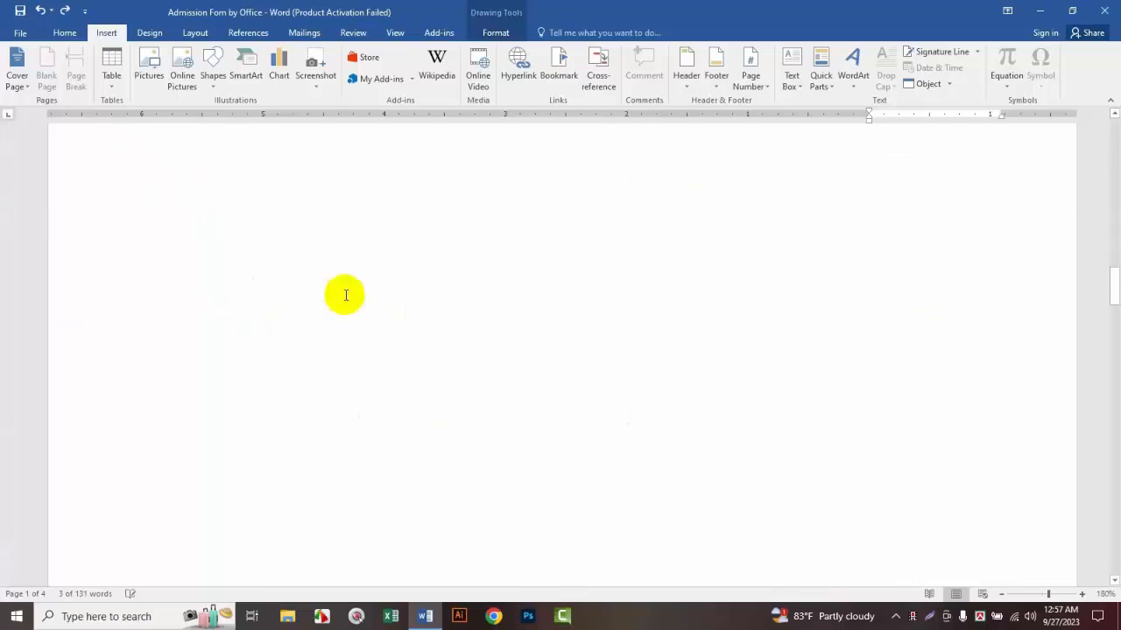
{"action": "scroll", "coordinate": [345, 302], "scroll_direction": "down", "scroll_amount": 4}
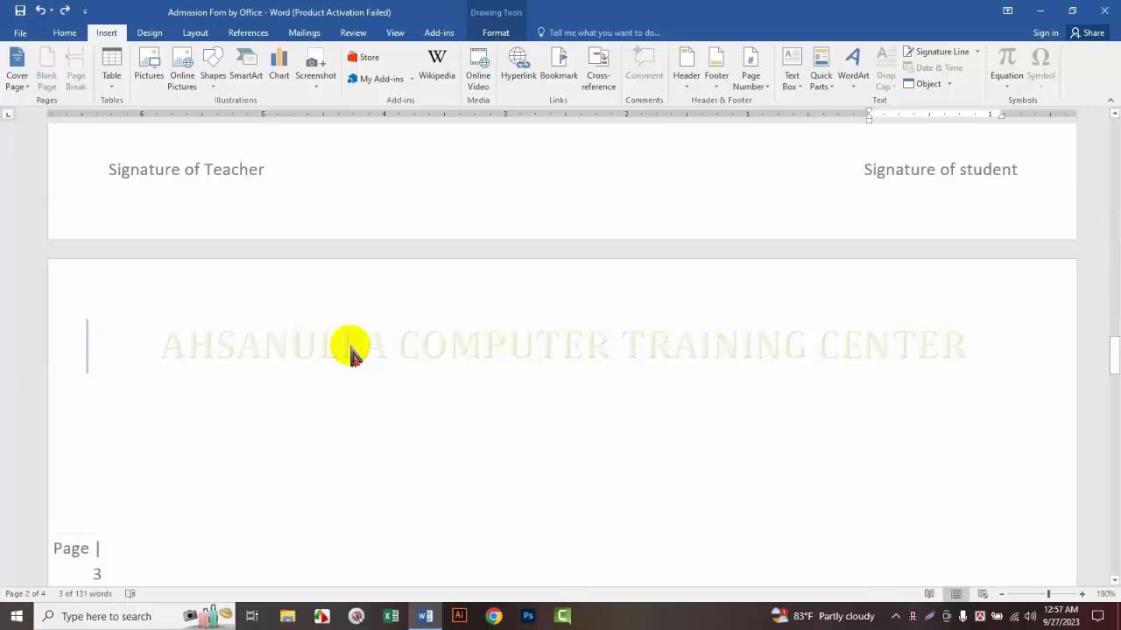
{"action": "scroll", "coordinate": [415, 315], "scroll_direction": "up", "scroll_amount": 15}
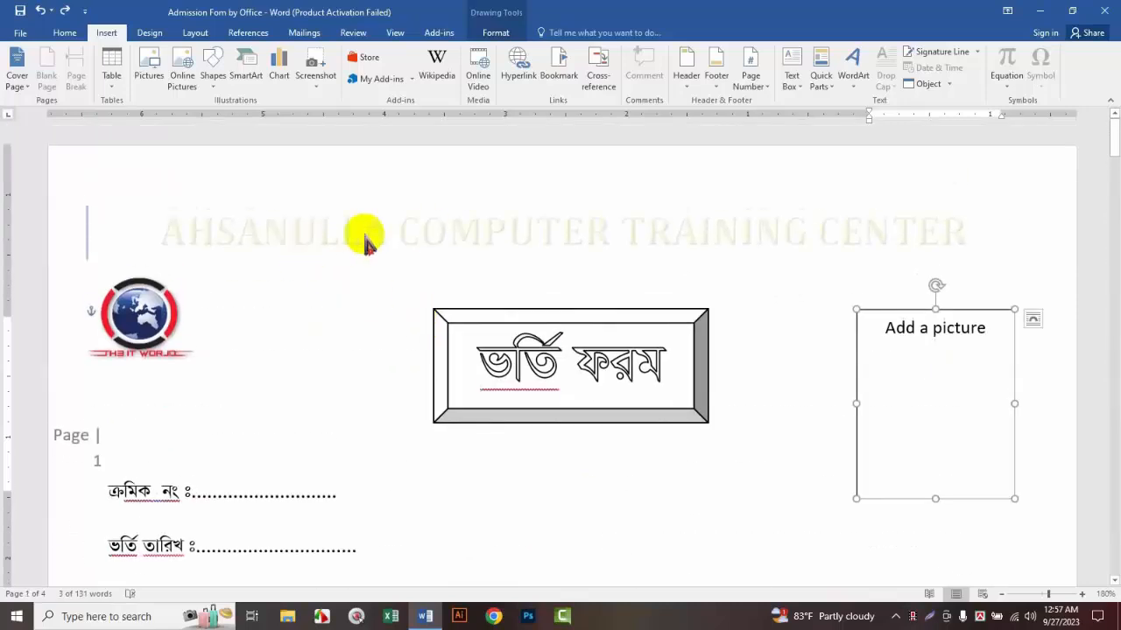
{"action": "scroll", "coordinate": [408, 254], "scroll_direction": "down", "scroll_amount": 10}
{"action": "scroll", "coordinate": [416, 287], "scroll_direction": "down", "scroll_amount": 5}
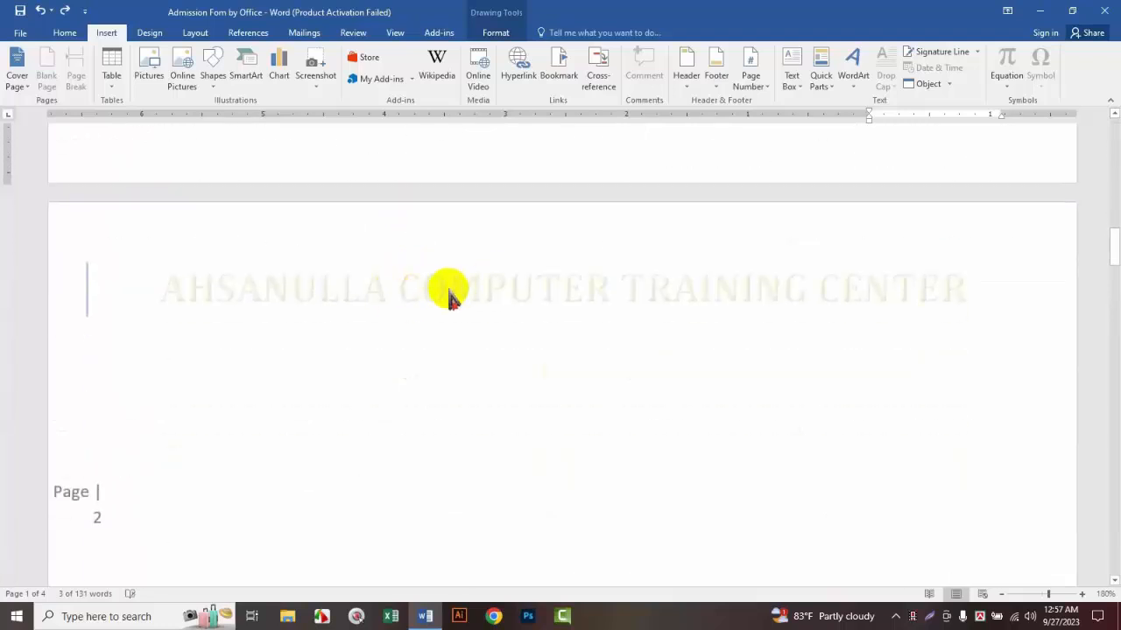
{"action": "scroll", "coordinate": [446, 294], "scroll_direction": "up", "scroll_amount": 10}
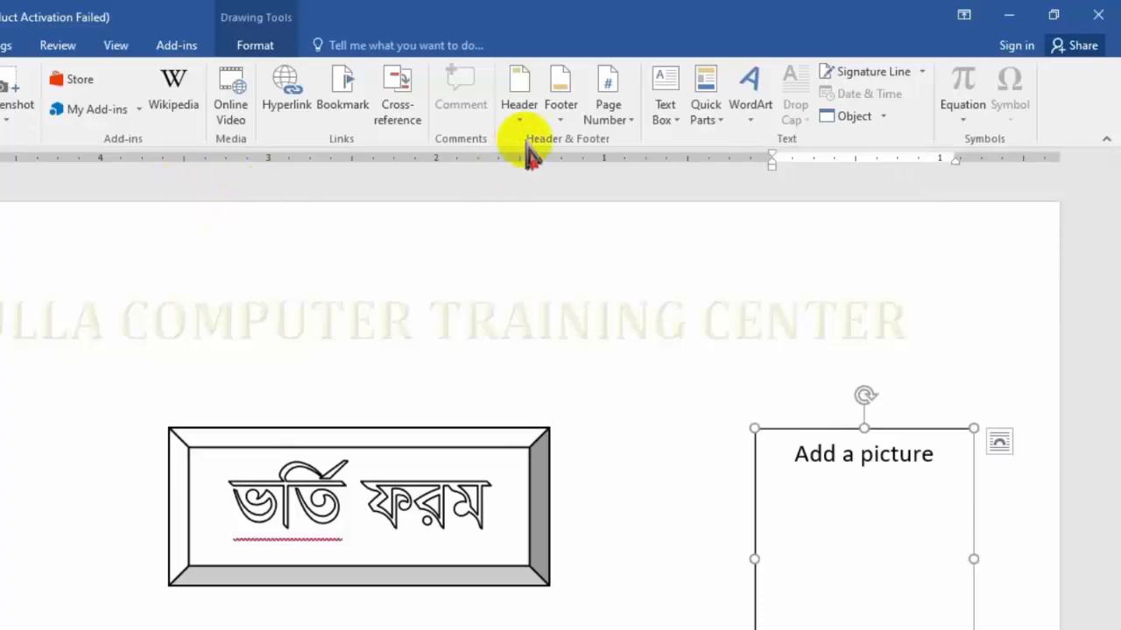
{"action": "left_click", "coordinate": [521, 96]}
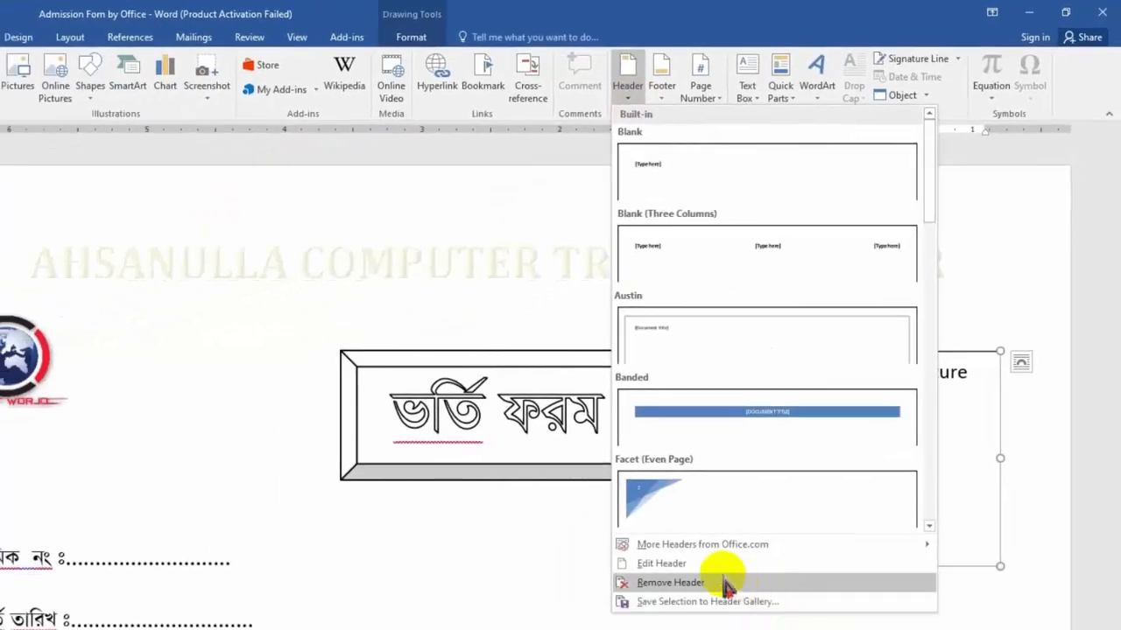
{"action": "left_click", "coordinate": [698, 588]}
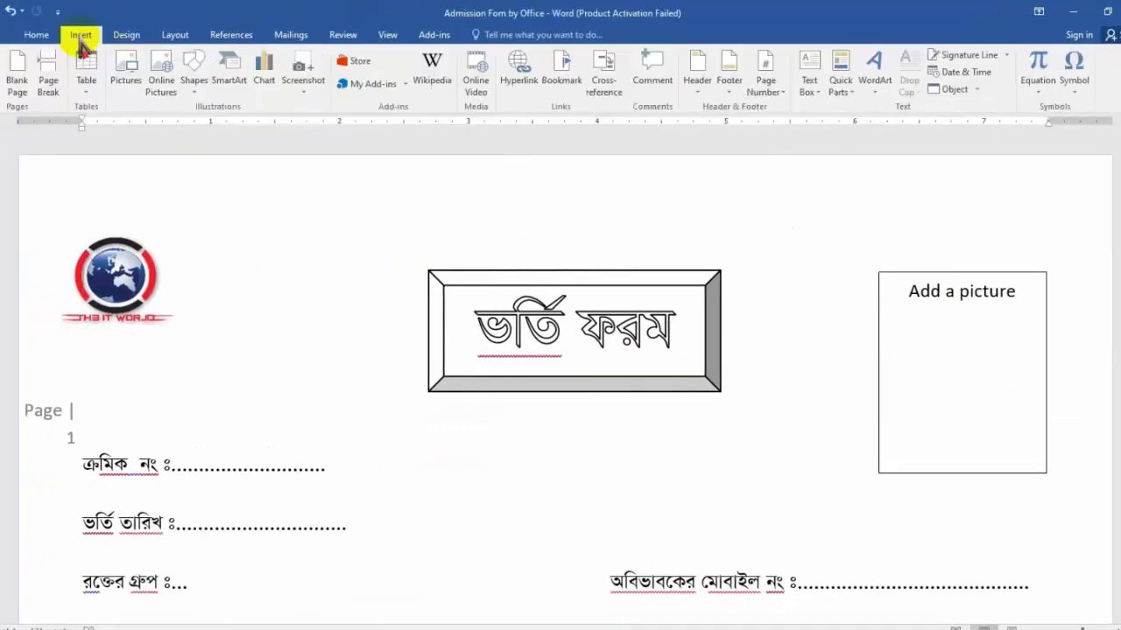
Step: Insert a WordArt object in the olive-green bevelled style and place it above the form title box
{"action": "left_click", "coordinate": [874, 79]}
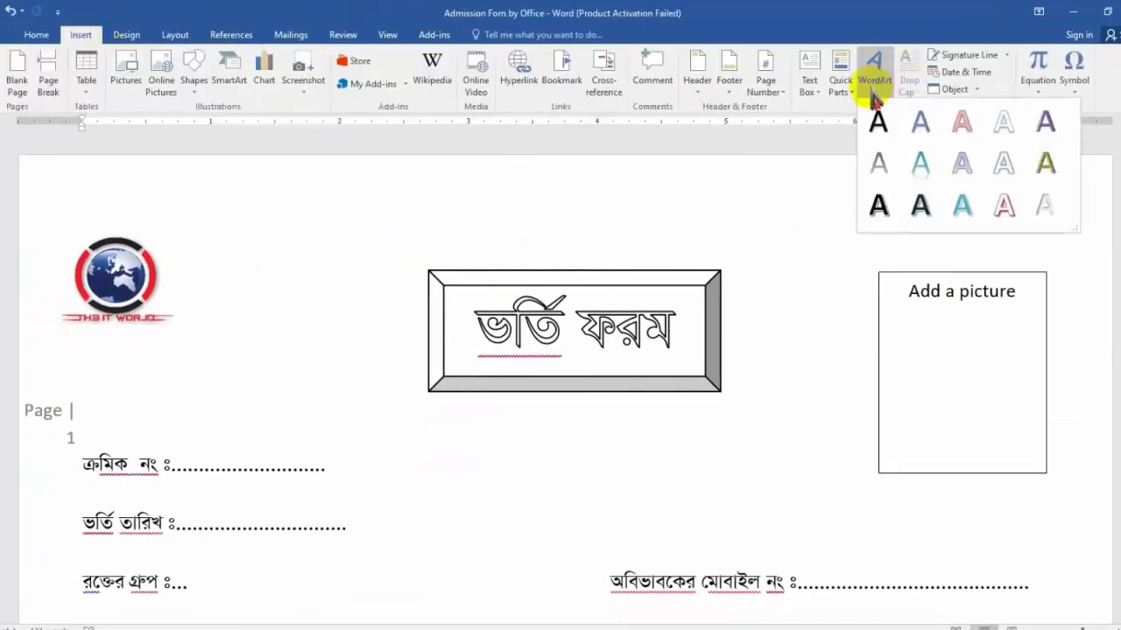
{"action": "left_click", "coordinate": [1047, 164]}
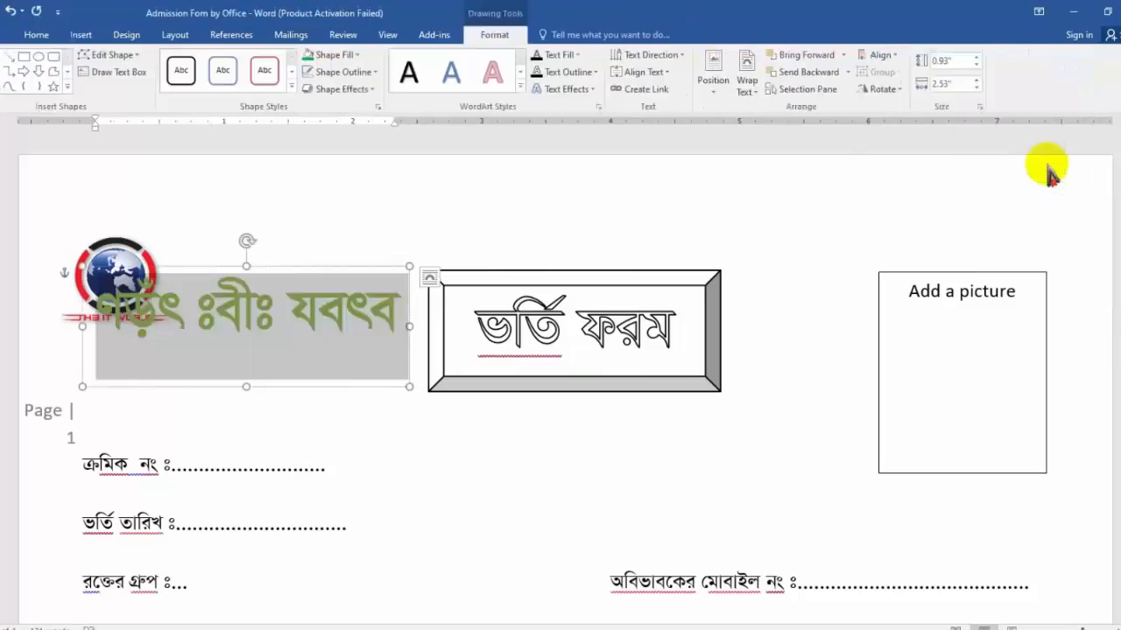
{"action": "left_click_drag", "start_coordinate": [260, 272], "coordinate": [581, 172]}
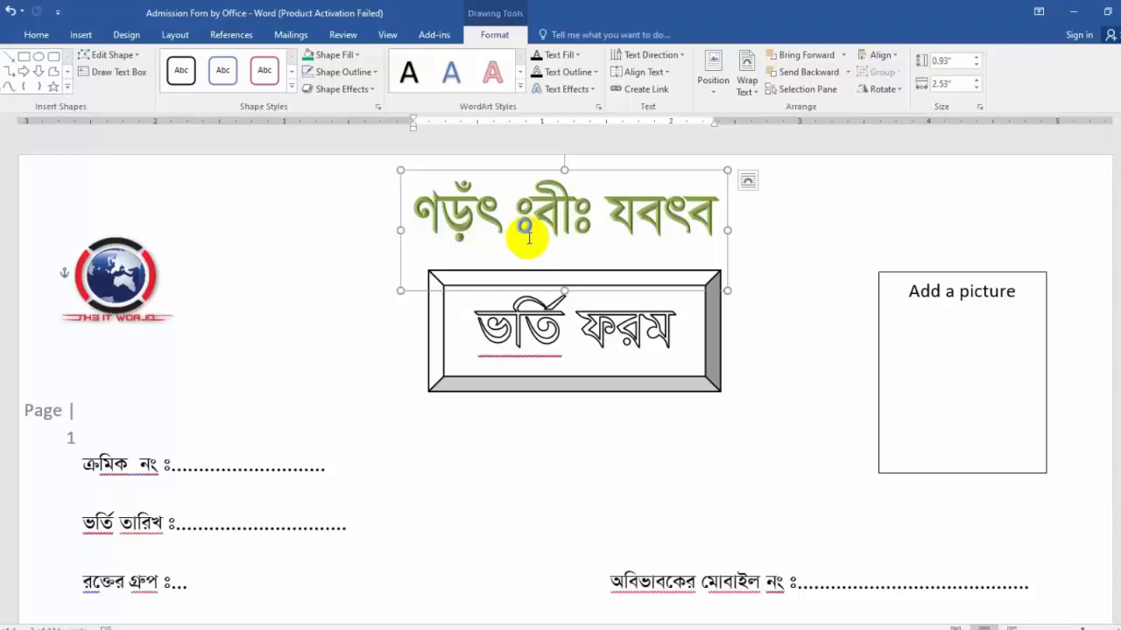
Step: Enter "আহ্ছানউল্লা কম্পিউটার ট্রেনিং সেন্টার" as the WordArt text and centre the heading across the top of the first page
{"action": "type", "text": "আহ"}
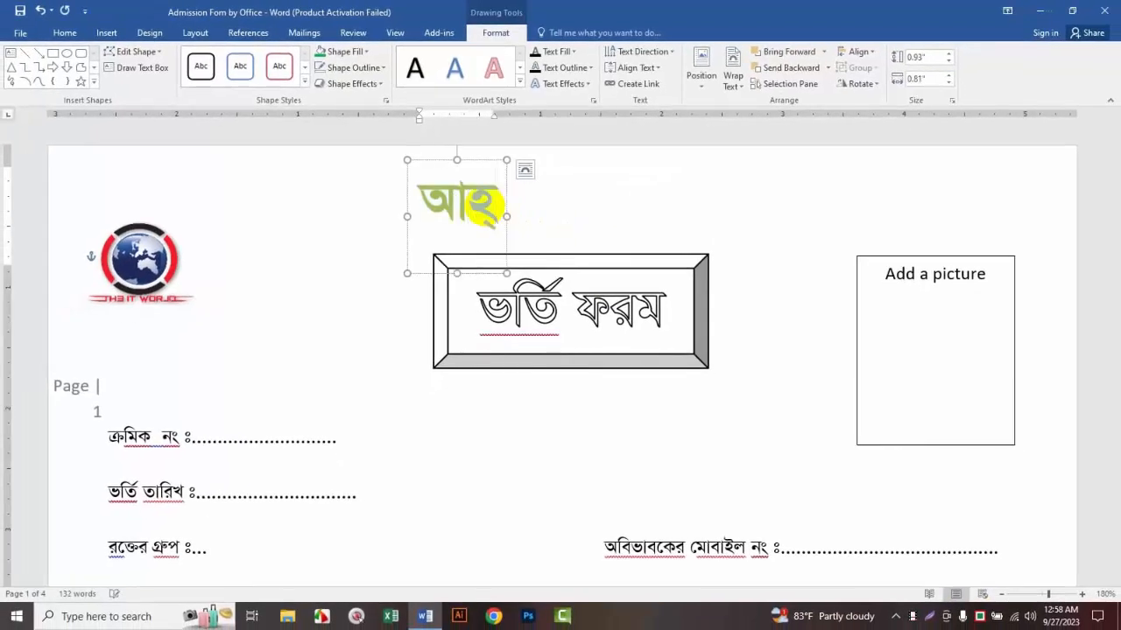
{"action": "type", "text": "ছান"}
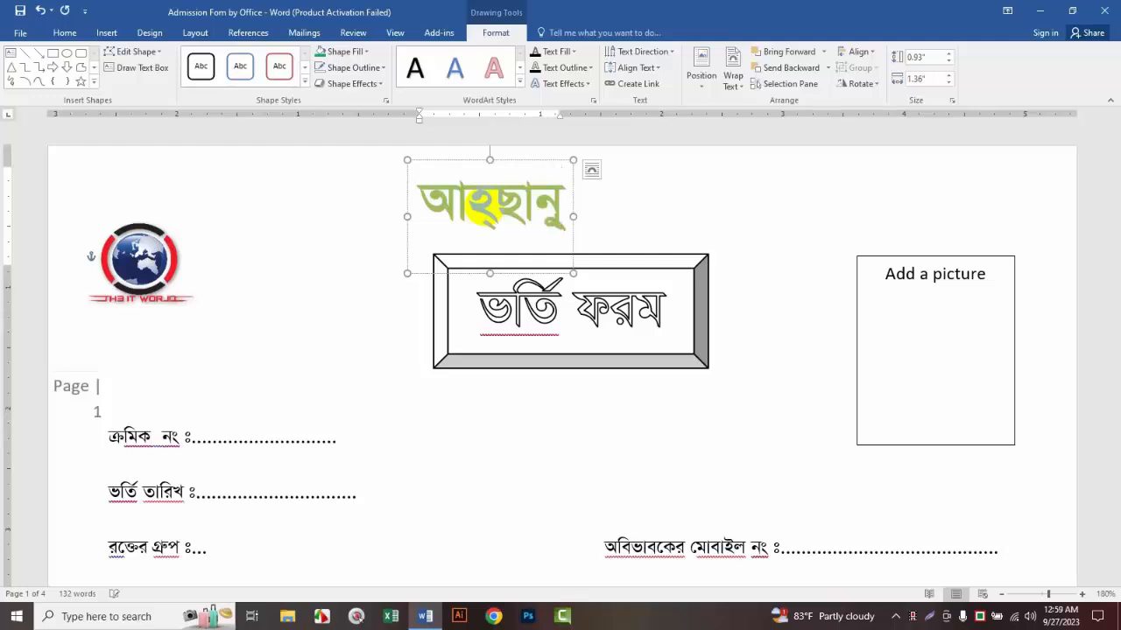
{"action": "type", "text": "উল্লা"}
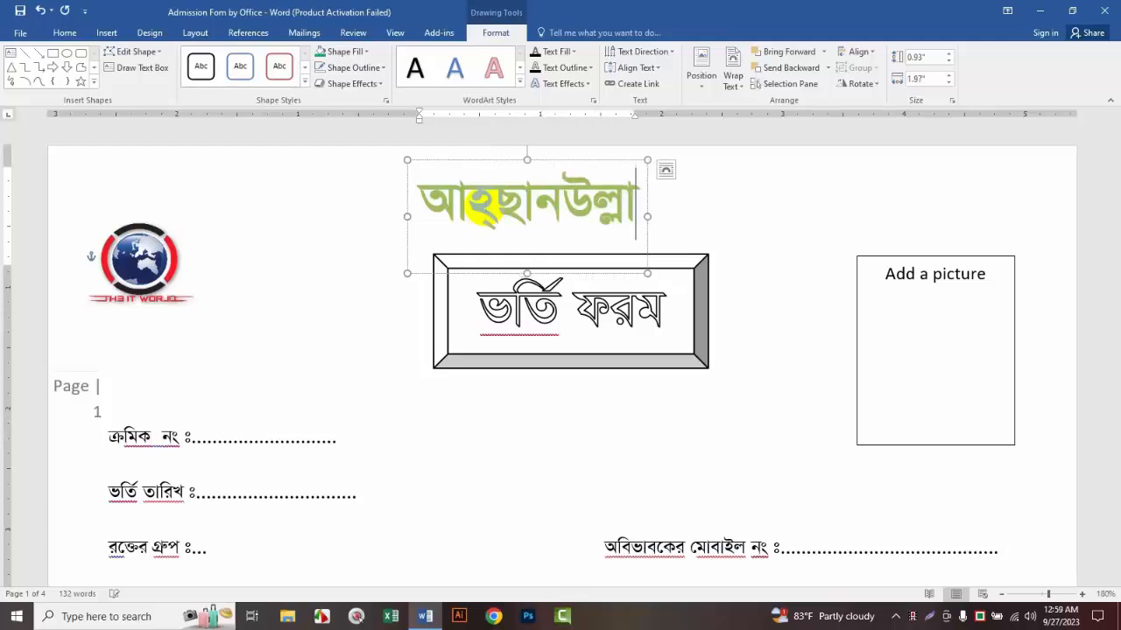
{"action": "type", "text": " কমি"}
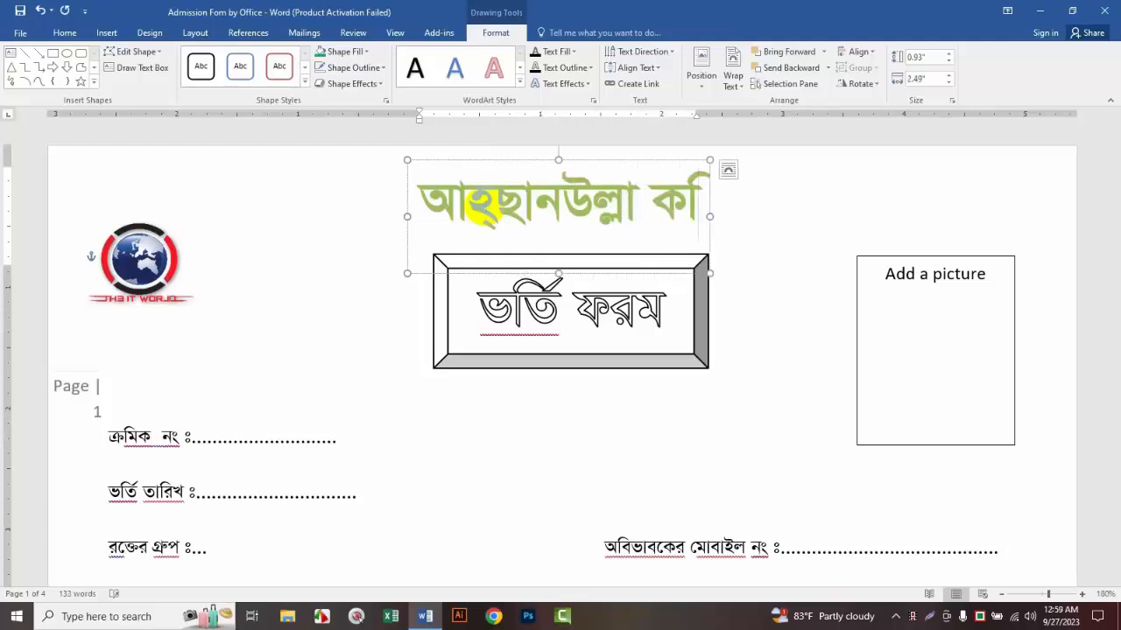
{"action": "type", "text": "পি"}
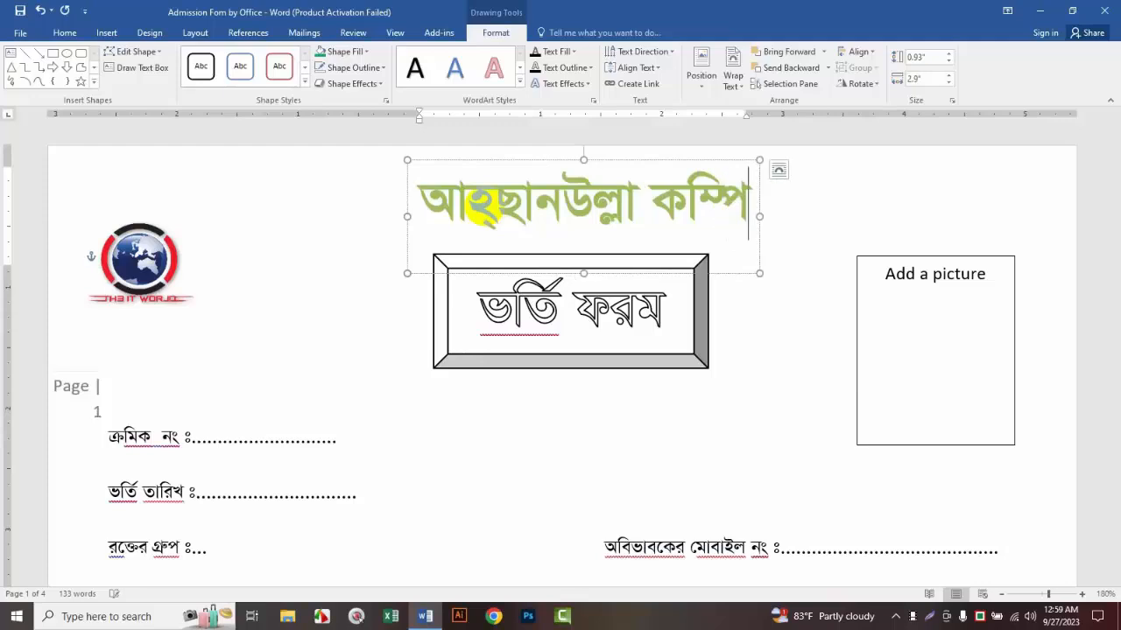
{"action": "type", "text": "উটার"}
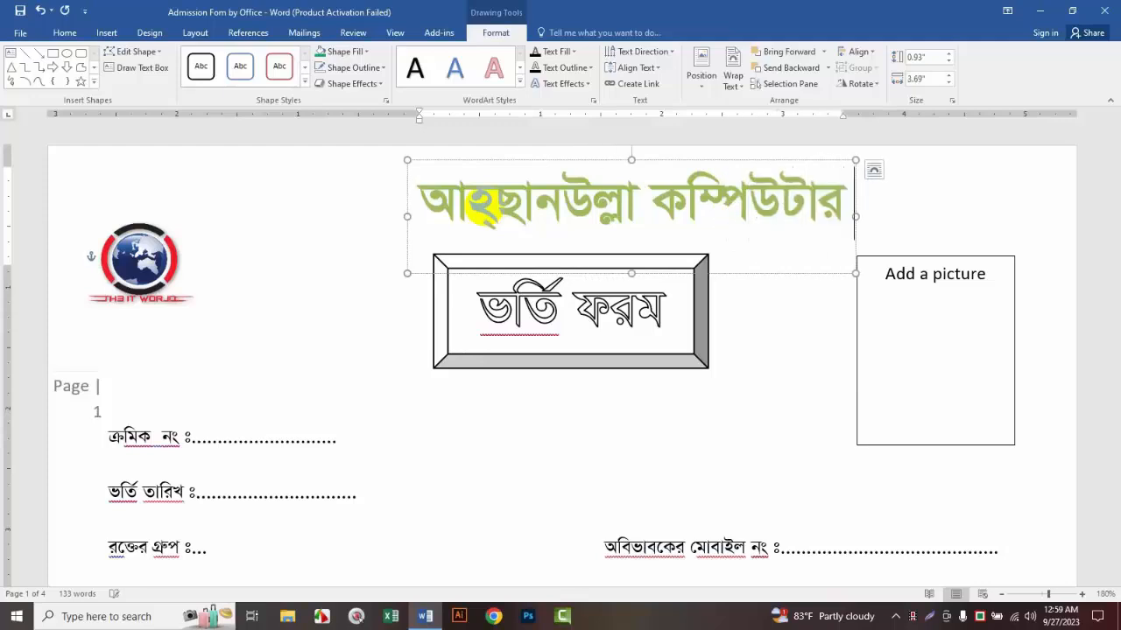
{"action": "type", "text": " ট্রেনিং"}
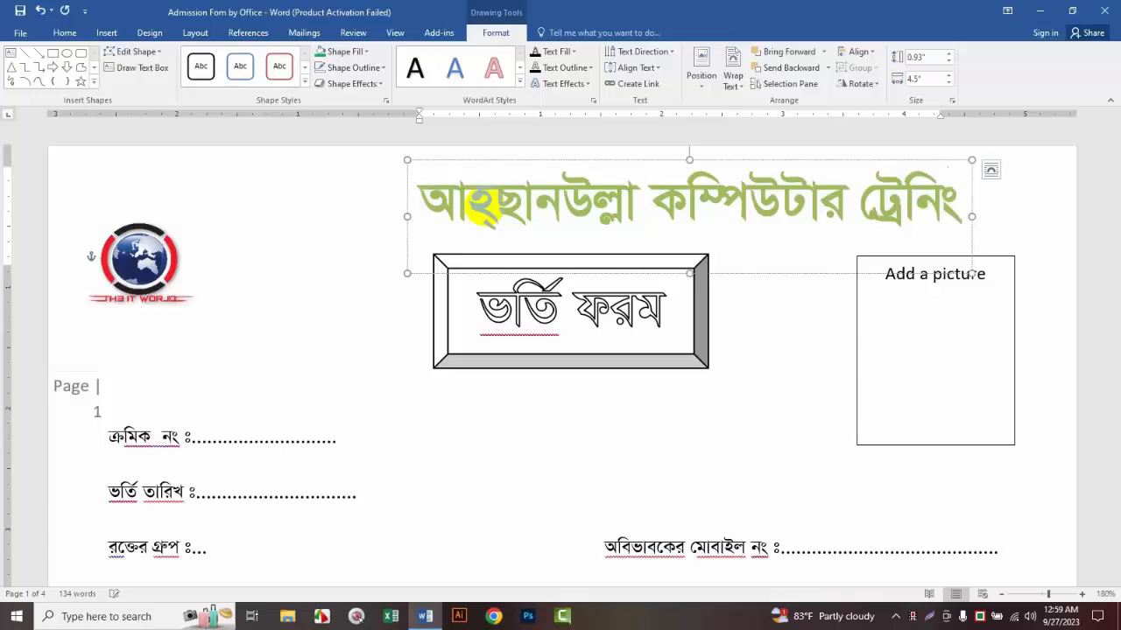
{"action": "type", "text": " সে"}
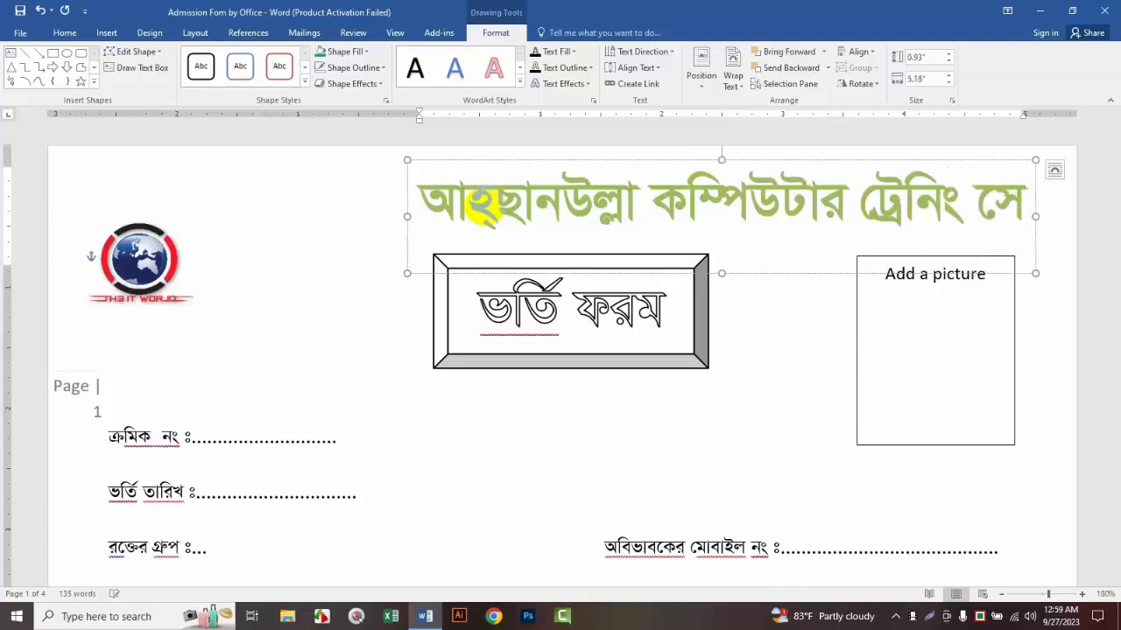
{"action": "type", "text": "ন্টা"}
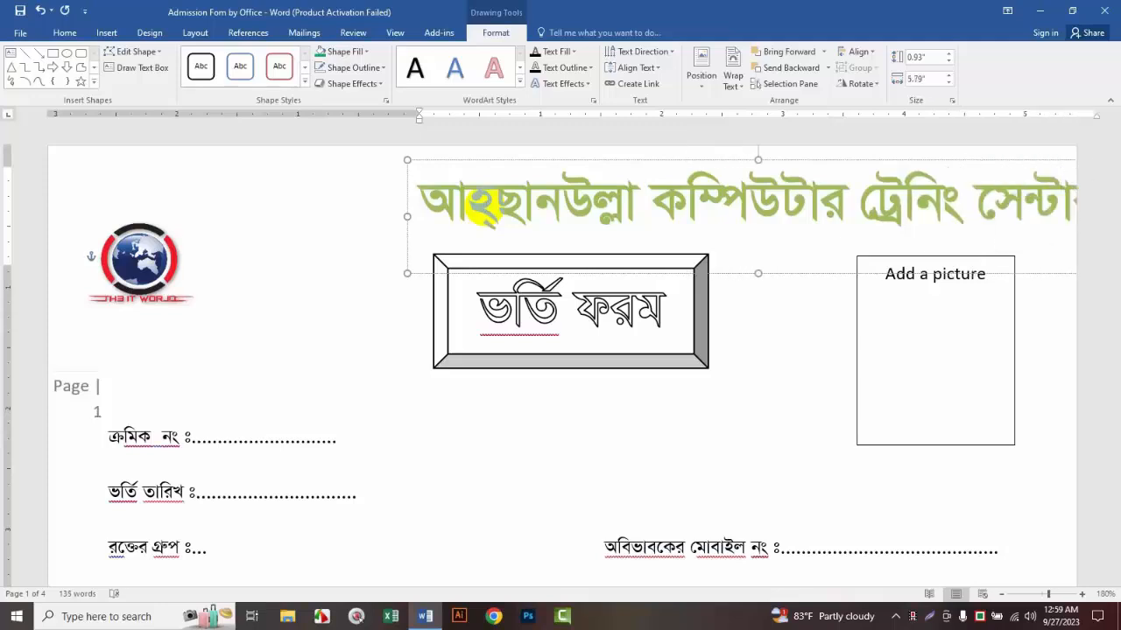
{"action": "left_click_drag", "start_coordinate": [529, 158], "coordinate": [394, 167]}
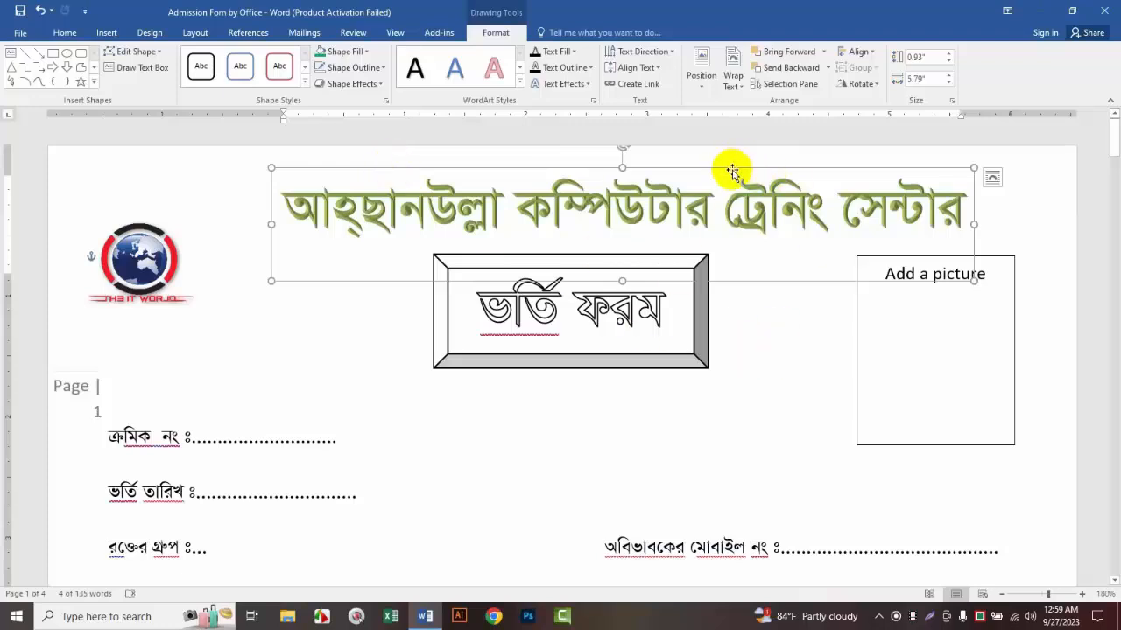
{"action": "left_click_drag", "start_coordinate": [731, 169], "coordinate": [697, 171]}
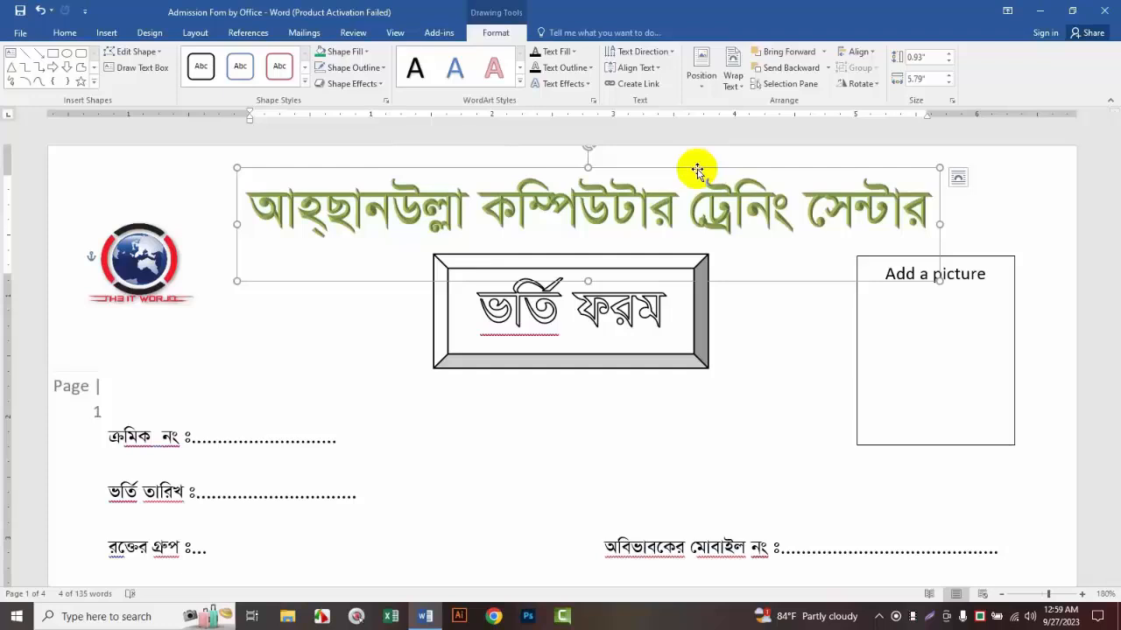
Step: Select the whole WordArt heading text and reapply the olive-green bevelled WordArt style
{"action": "left_click", "coordinate": [643, 208]}
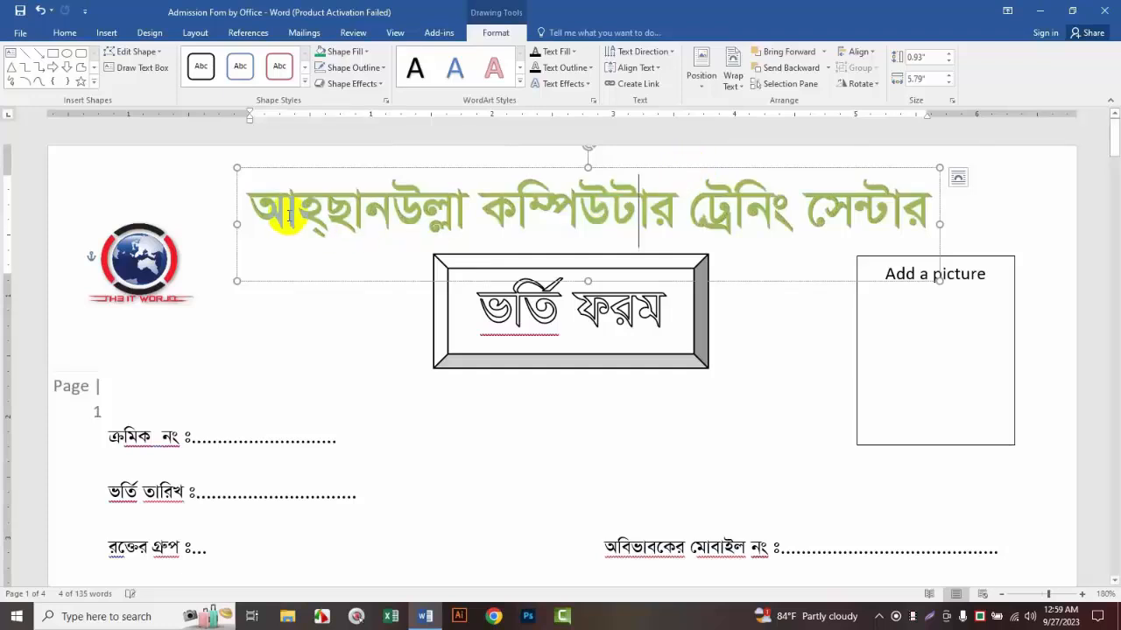
{"action": "left_click_drag", "start_coordinate": [255, 205], "coordinate": [938, 213]}
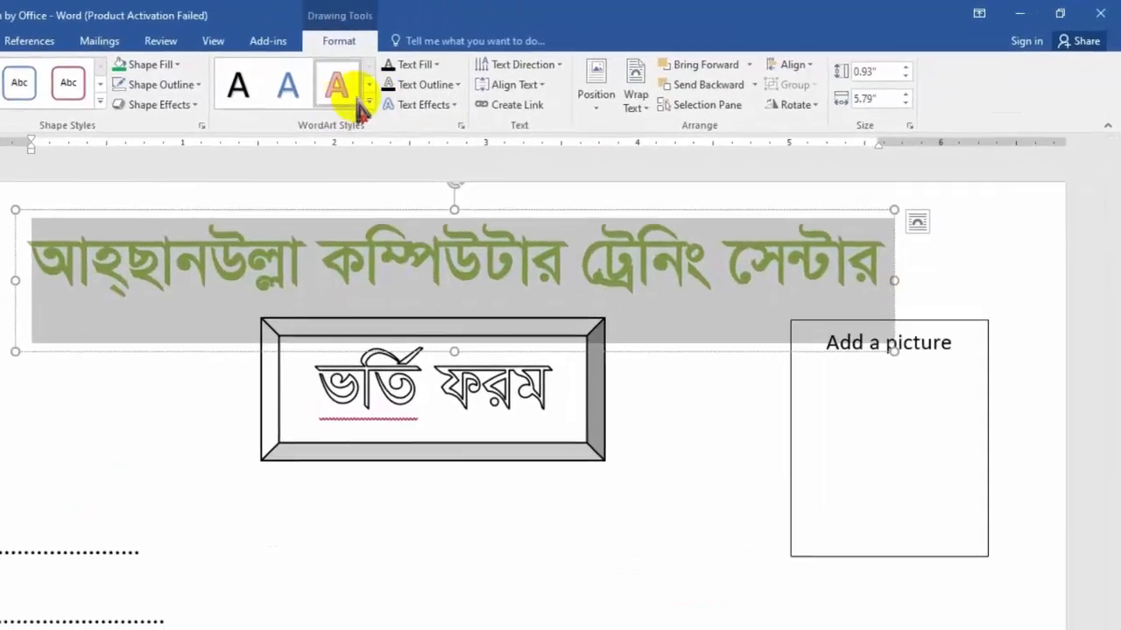
{"action": "left_click", "coordinate": [363, 105]}
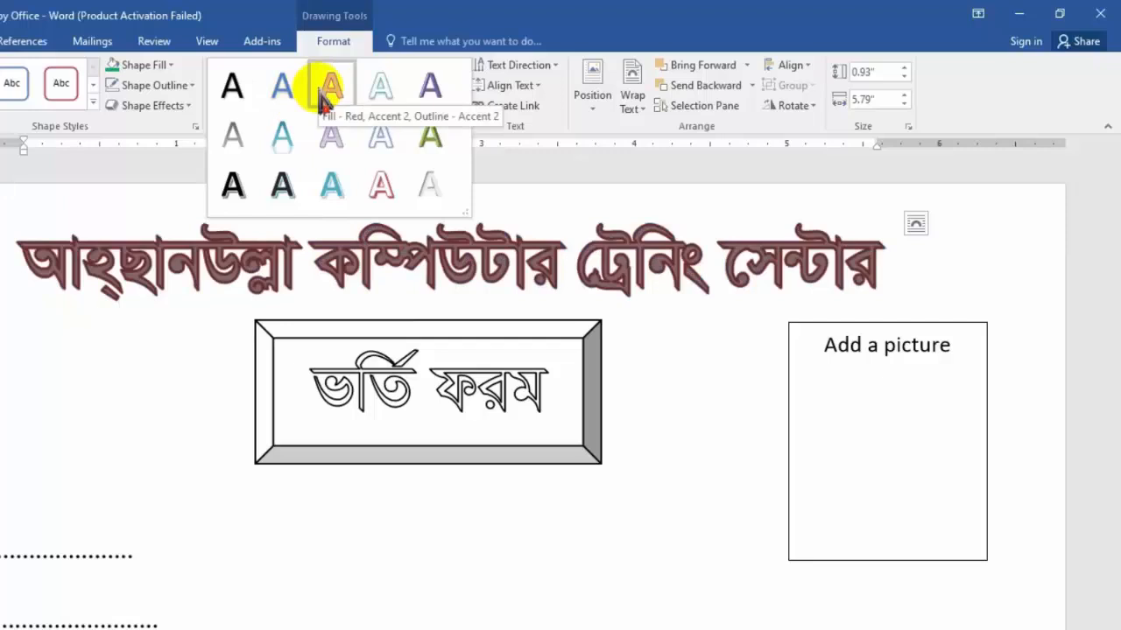
{"action": "left_click", "coordinate": [430, 134]}
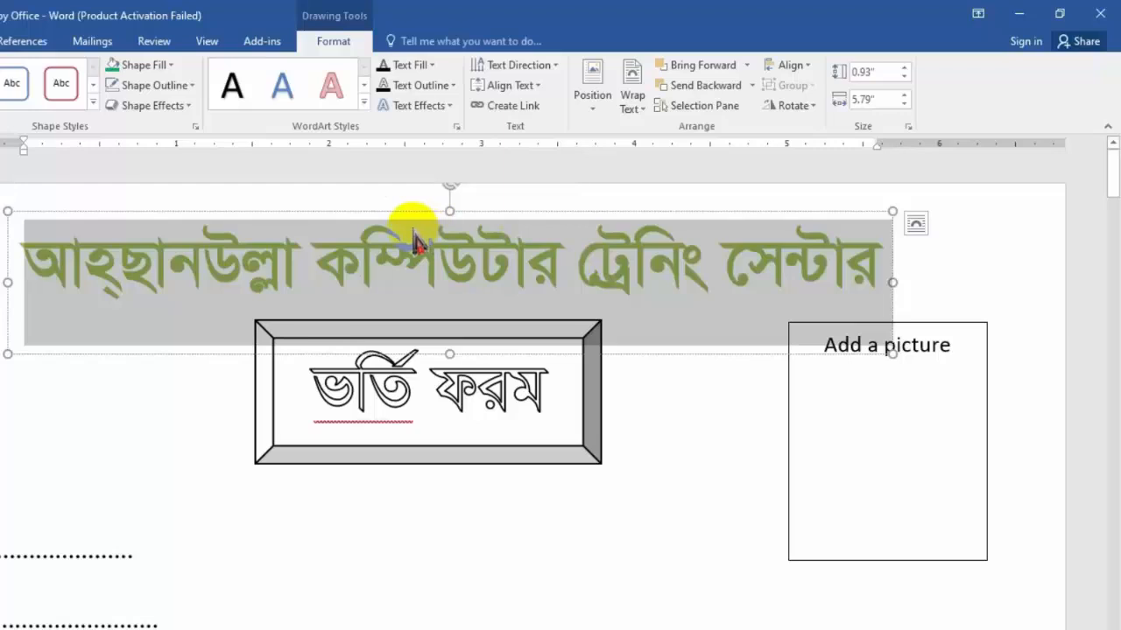
Step: Set the text fill of the WordArt heading to the standard colour Orange and deselect it
{"action": "left_click", "coordinate": [429, 66]}
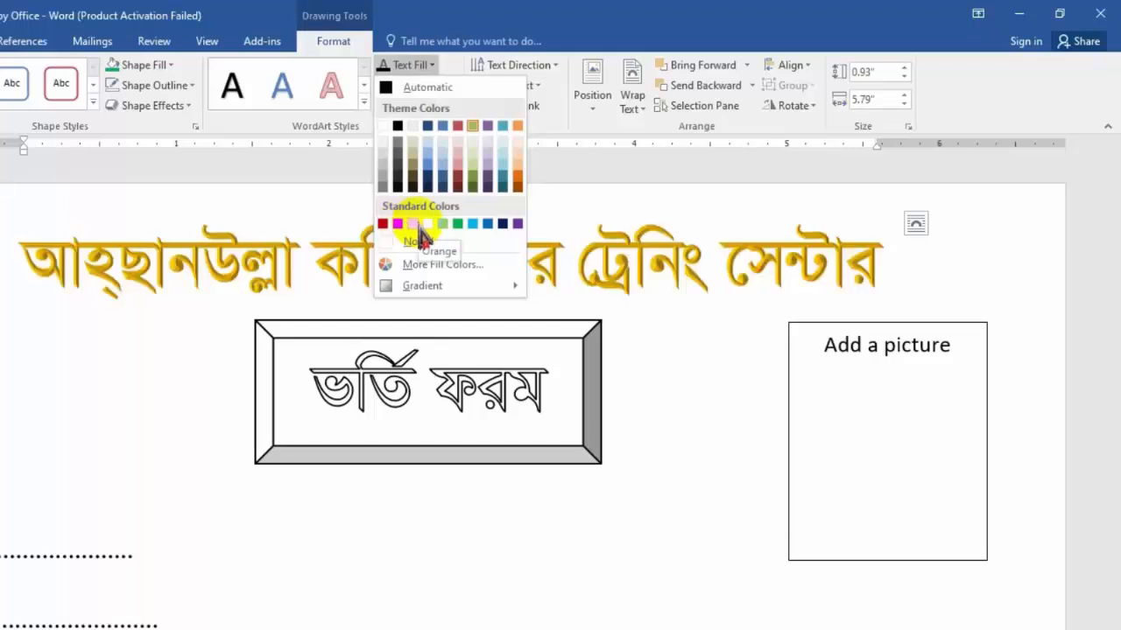
{"action": "left_click", "coordinate": [413, 224]}
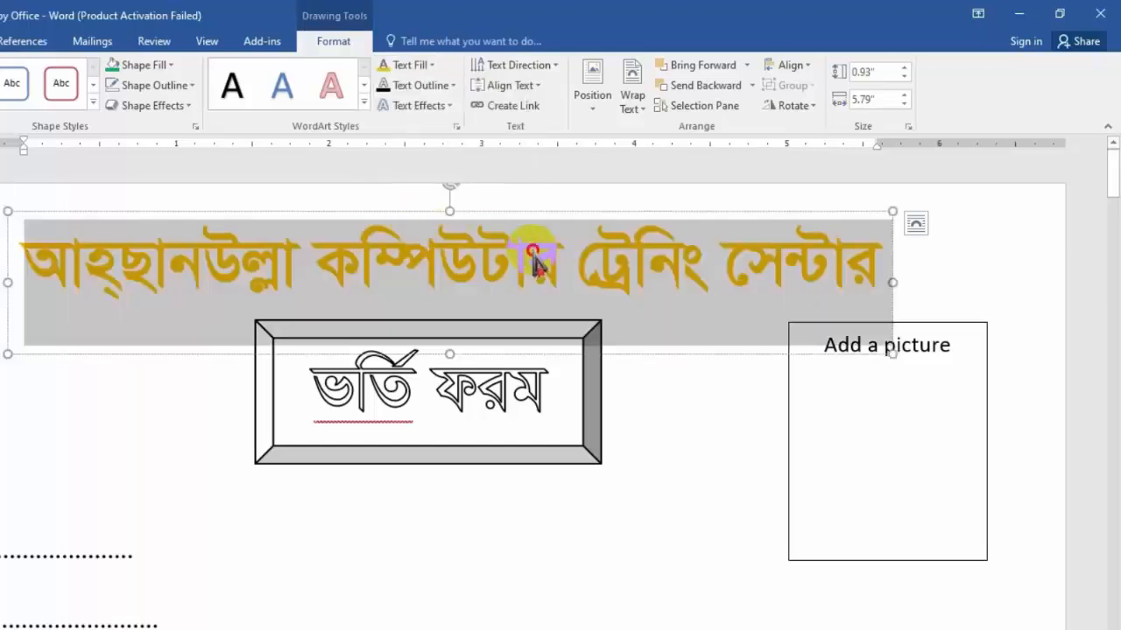
{"action": "left_click", "coordinate": [527, 249]}
{"action": "left_click", "coordinate": [711, 412]}
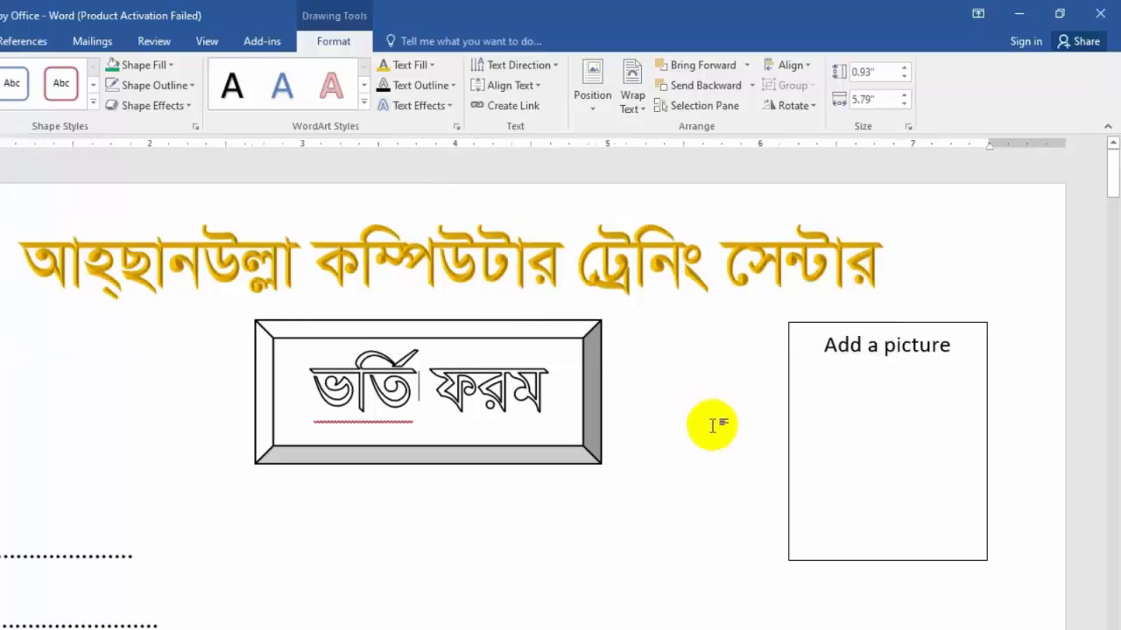
{"action": "left_click_drag", "start_coordinate": [35, 261], "coordinate": [875, 263]}
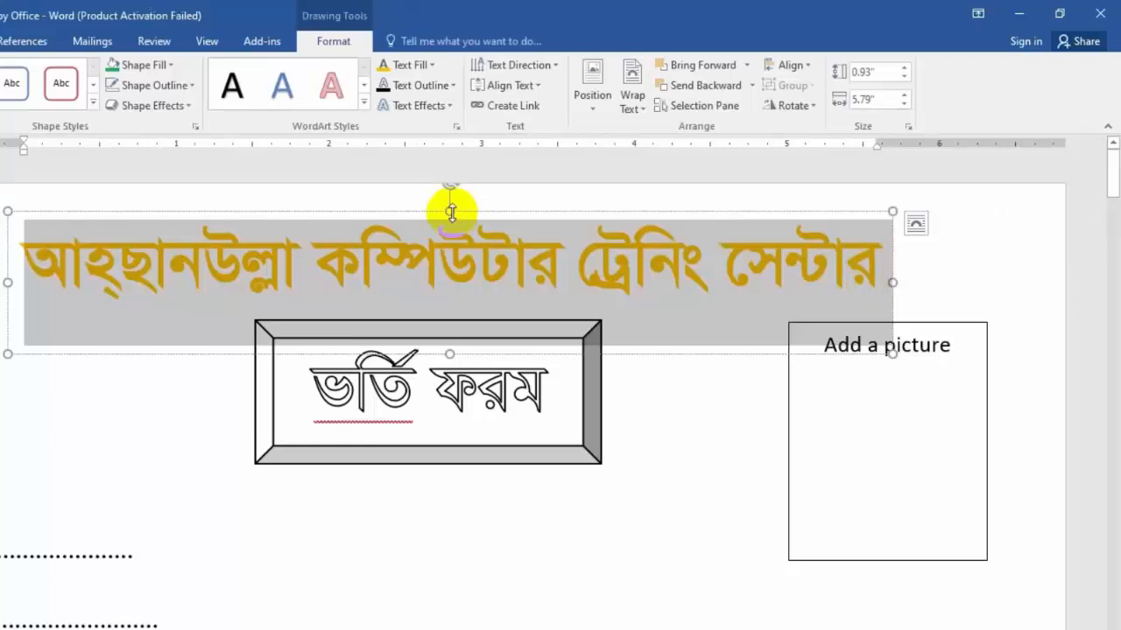
{"action": "left_click", "coordinate": [365, 99]}
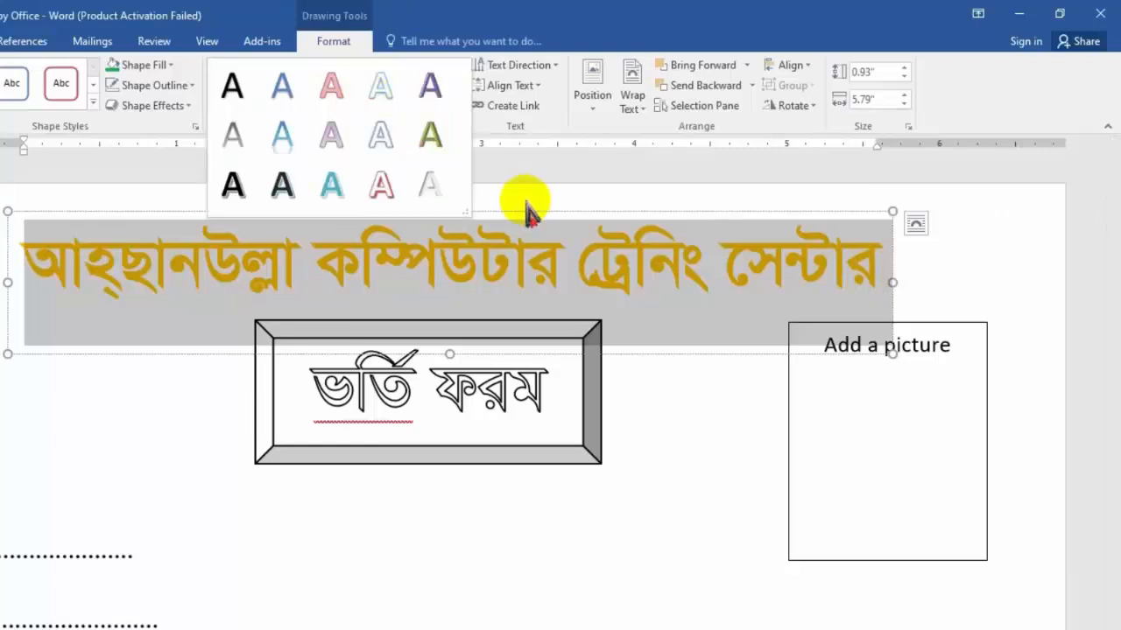
{"action": "left_click", "coordinate": [526, 202]}
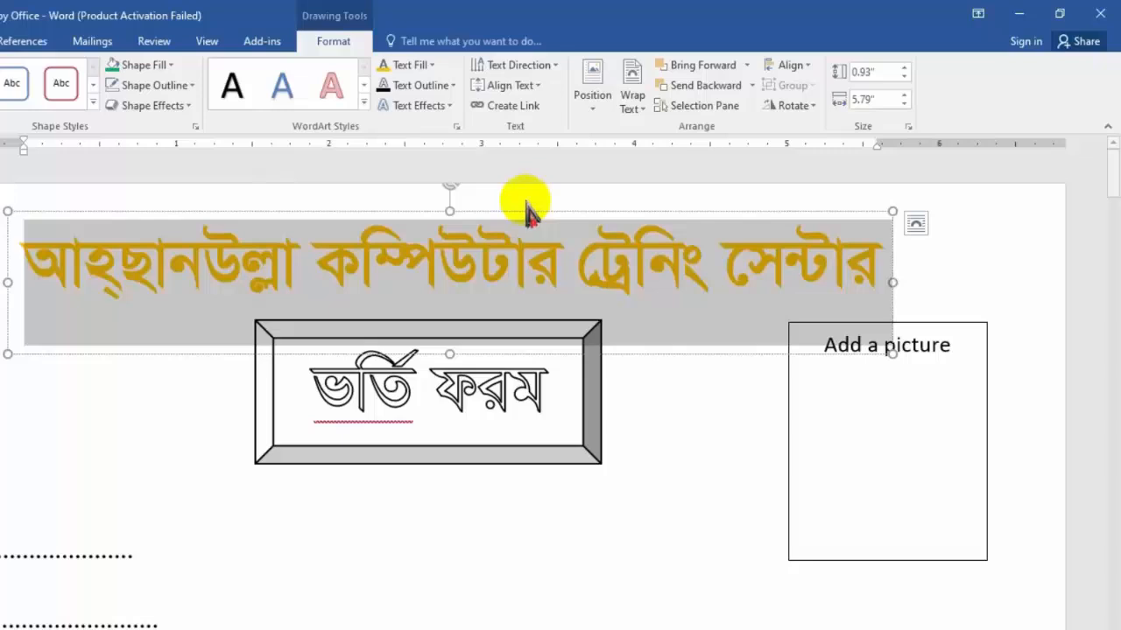
{"action": "left_click", "coordinate": [433, 66]}
{"action": "left_click", "coordinate": [695, 413]}
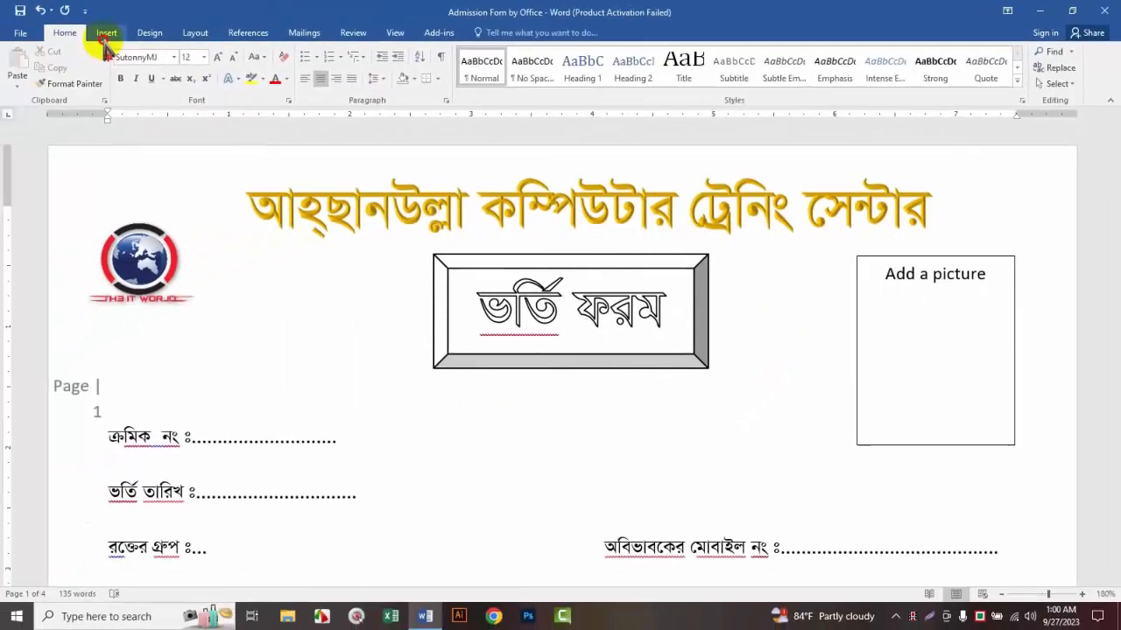
{"action": "left_click", "coordinate": [104, 39]}
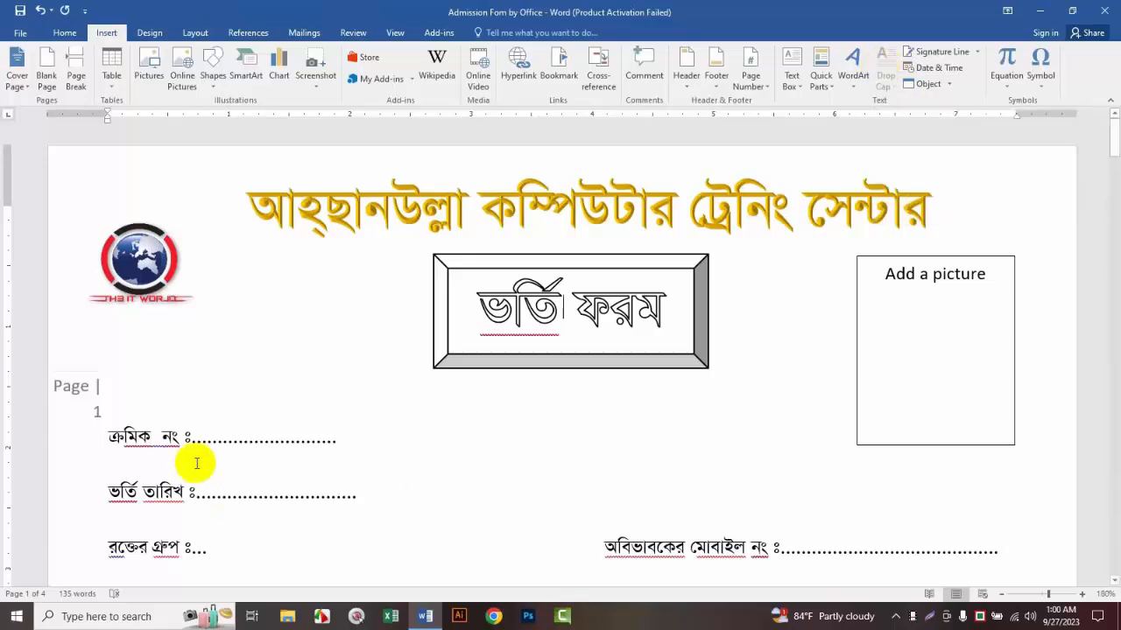
{"action": "scroll", "coordinate": [196, 456], "scroll_direction": "down", "scroll_amount": 5}
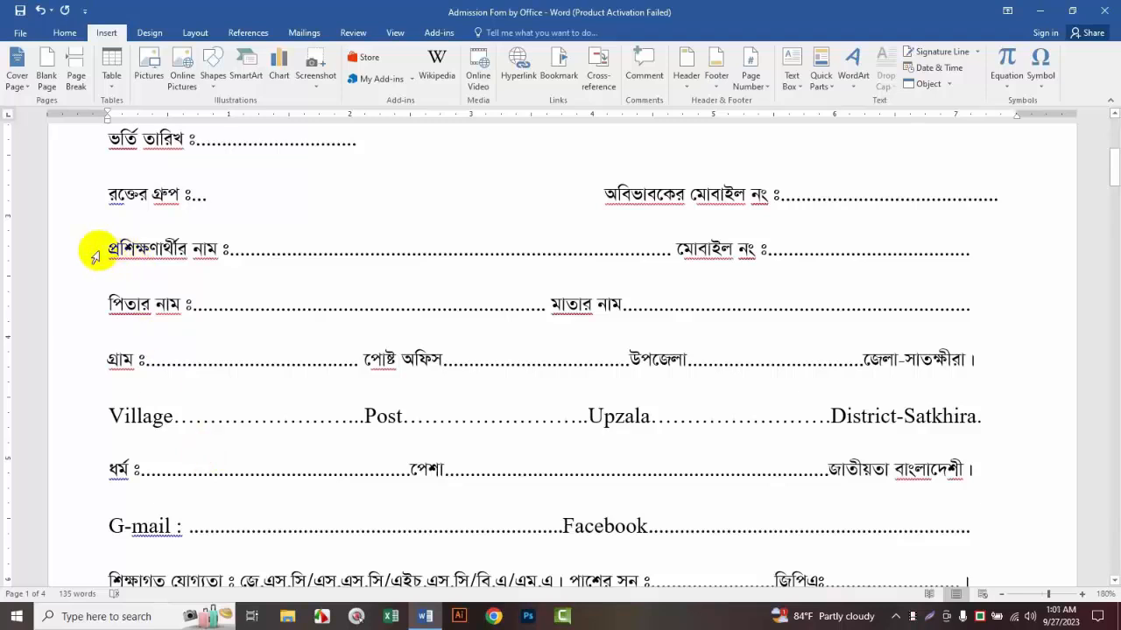
Step: Apply a Dropped drop cap to the first letter of the "গ্রাম" line
{"action": "left_click", "coordinate": [237, 248]}
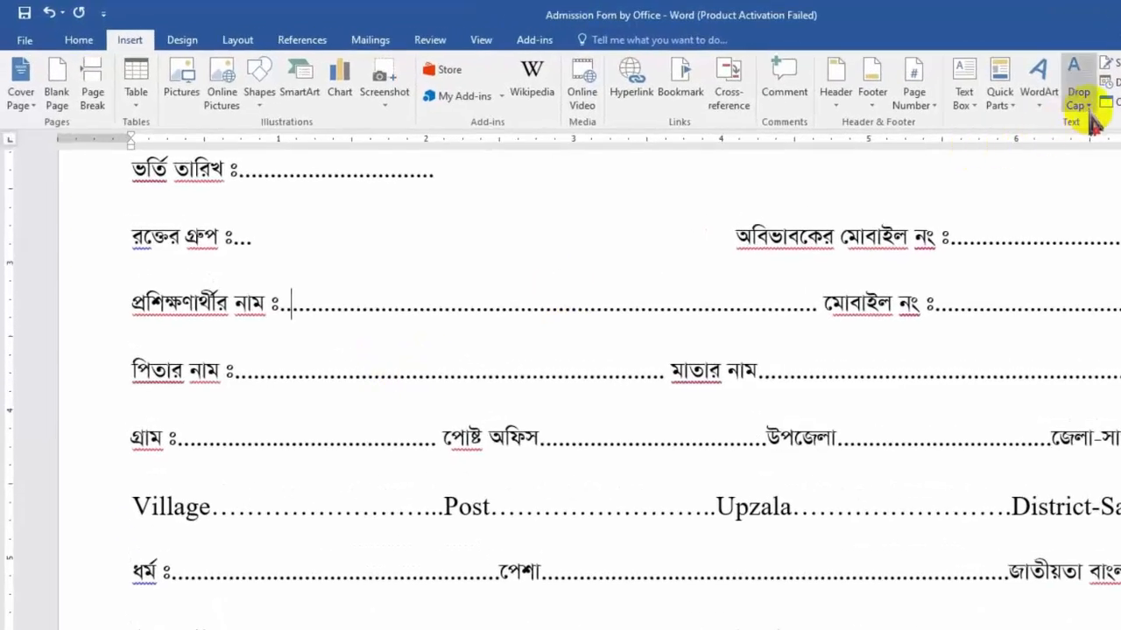
{"action": "left_click", "coordinate": [1095, 113]}
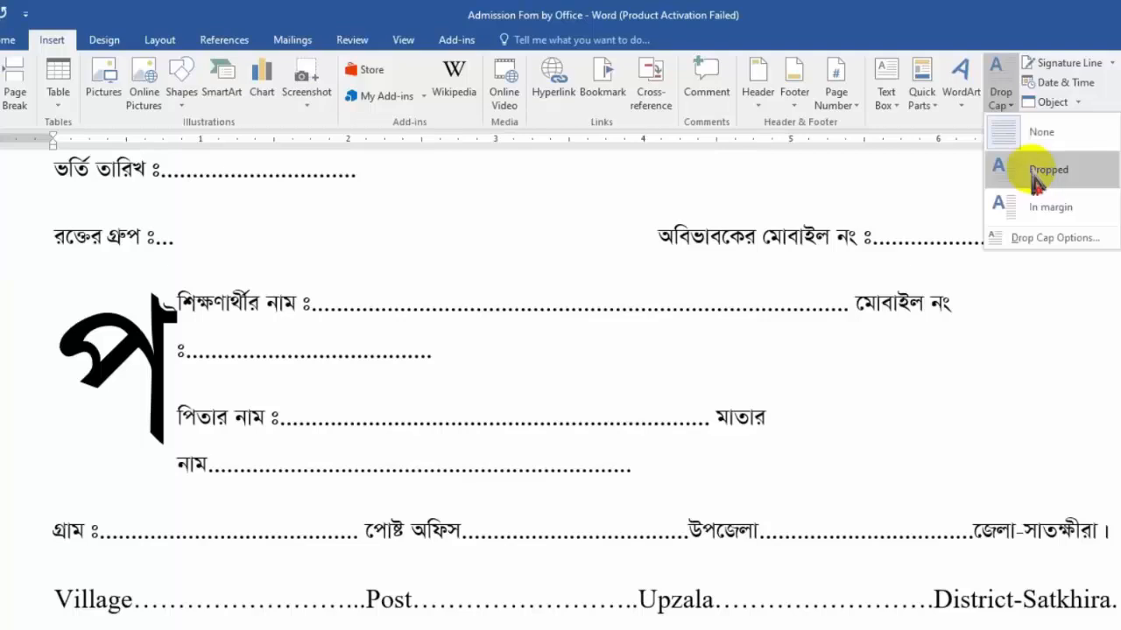
{"action": "left_click", "coordinate": [95, 443]}
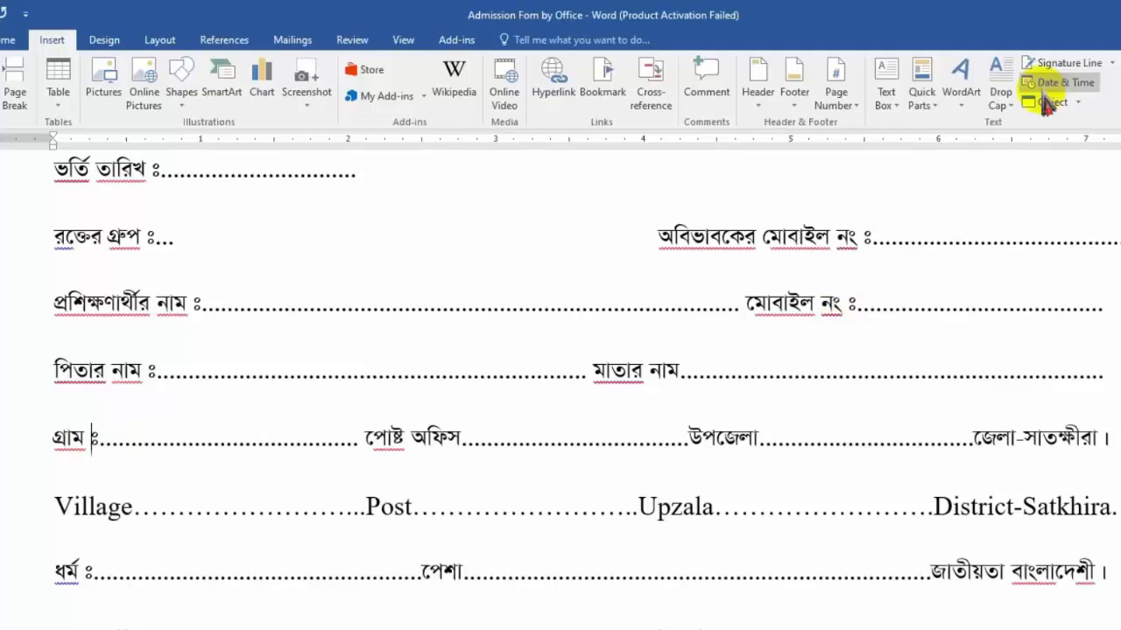
{"action": "left_click", "coordinate": [1009, 95]}
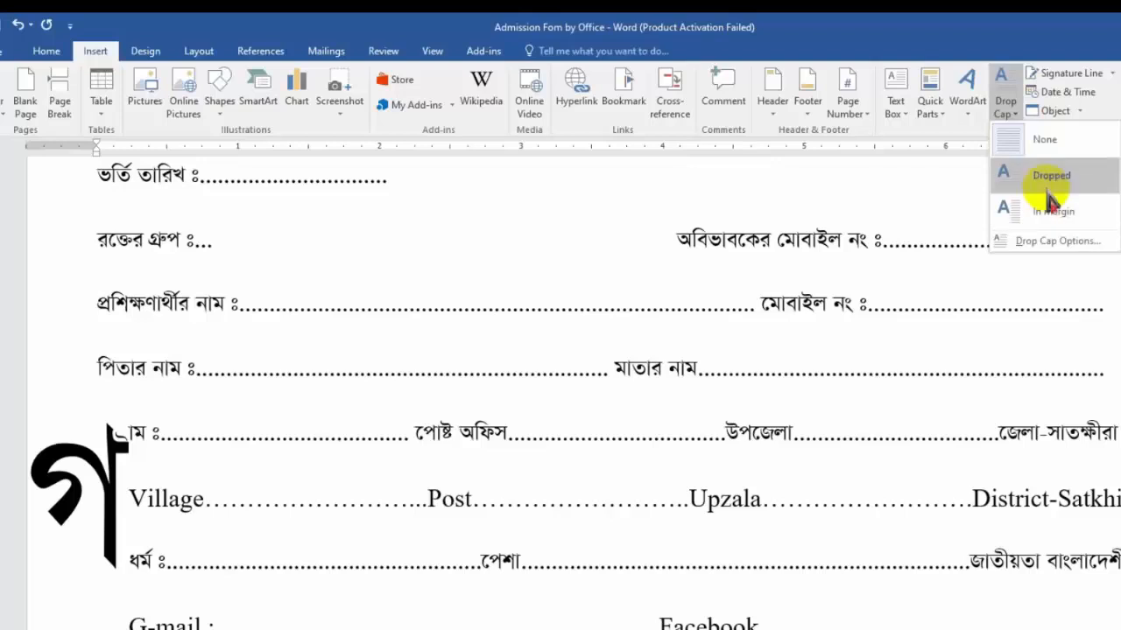
{"action": "left_click", "coordinate": [1052, 174]}
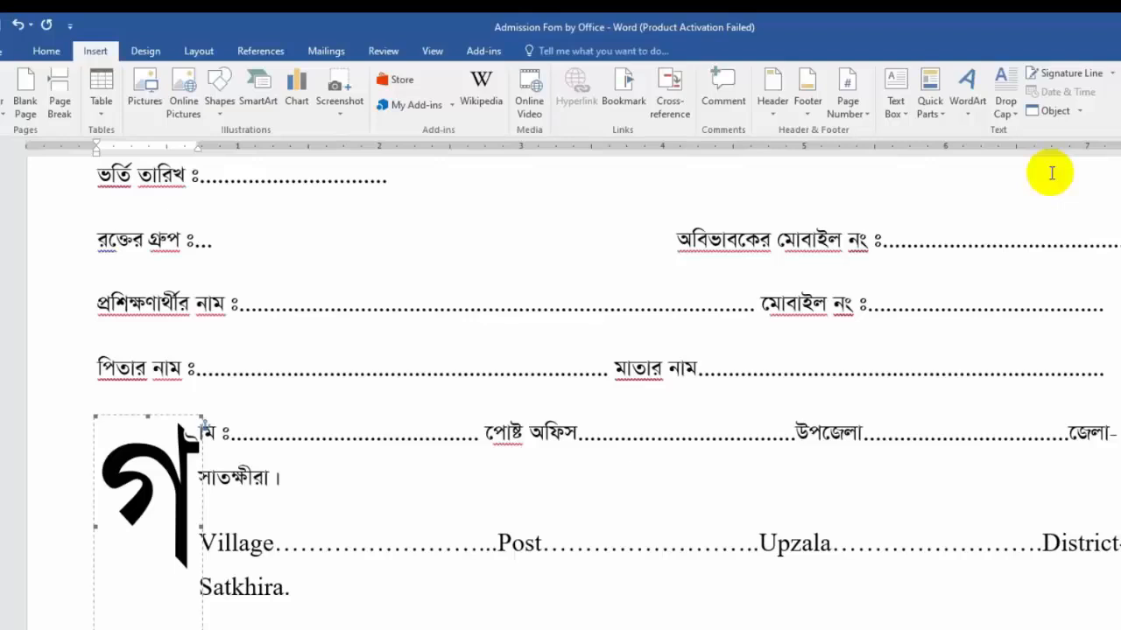
Step: Reduce the number of lines to drop for the drop cap on the "গ্রাম" line, keeping the Dropped position
{"action": "left_click", "coordinate": [1014, 121]}
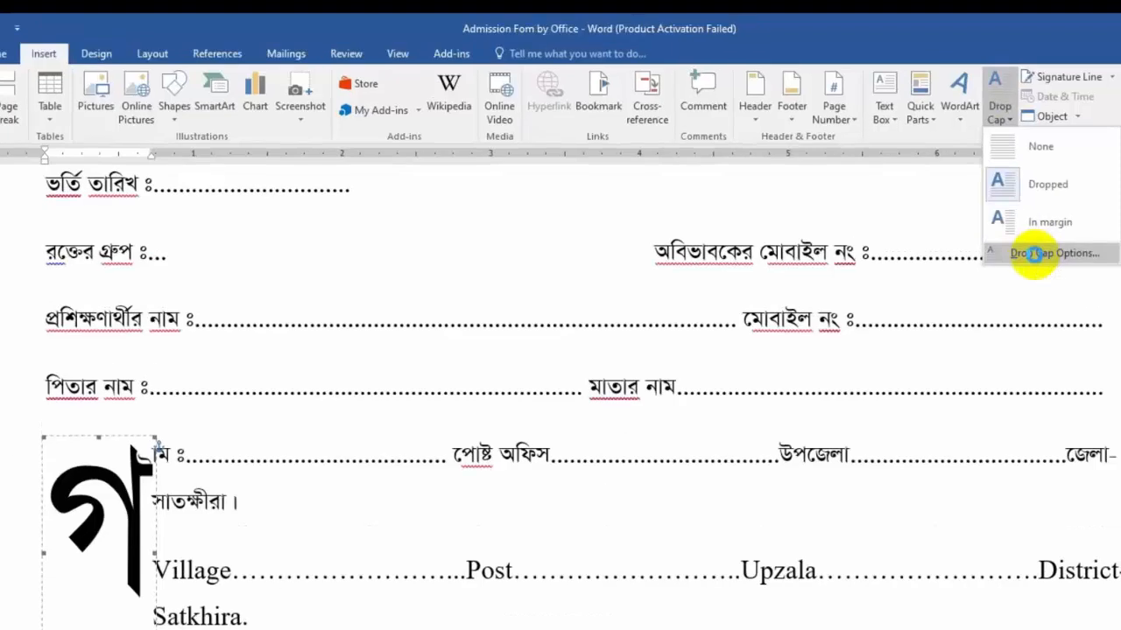
{"action": "left_click", "coordinate": [1033, 241]}
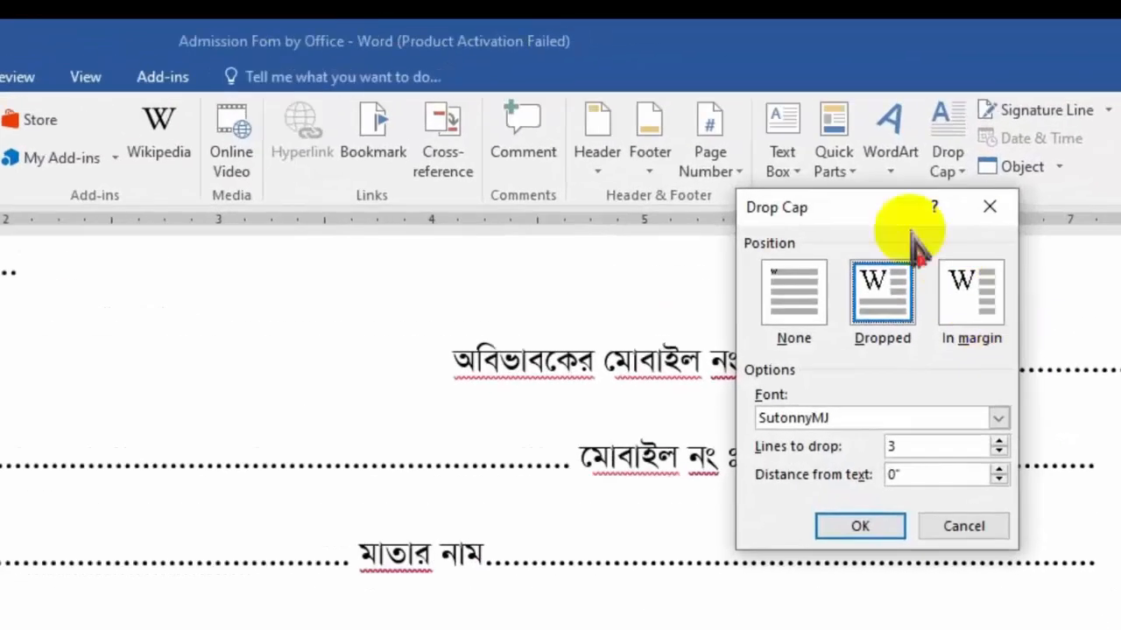
{"action": "left_click_drag", "start_coordinate": [863, 200], "coordinate": [335, 212]}
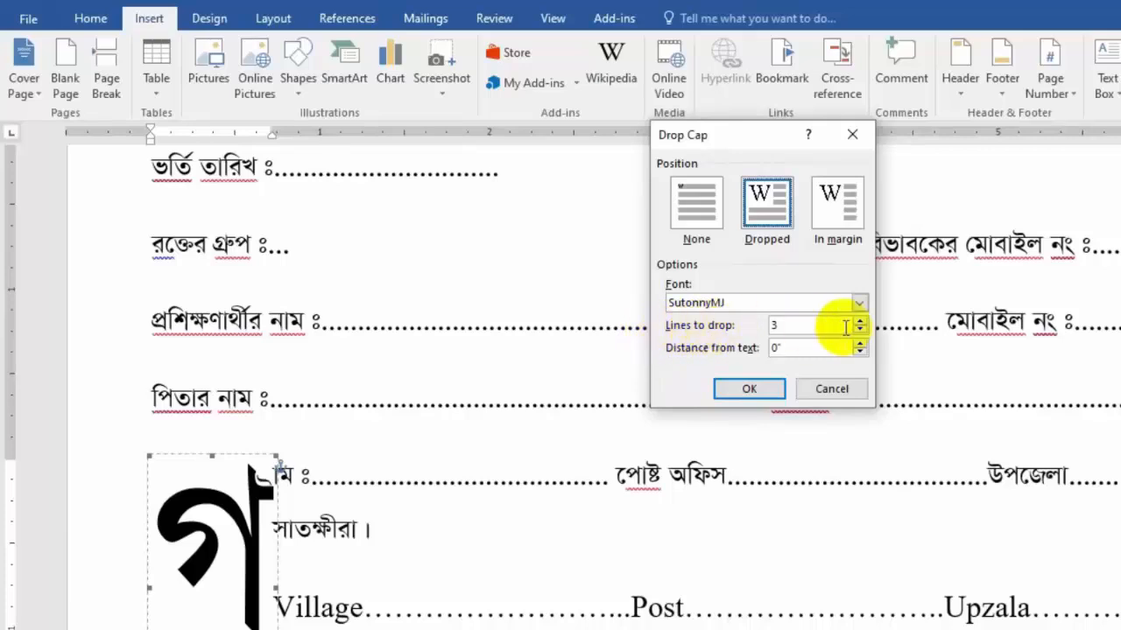
{"action": "left_click", "coordinate": [749, 389]}
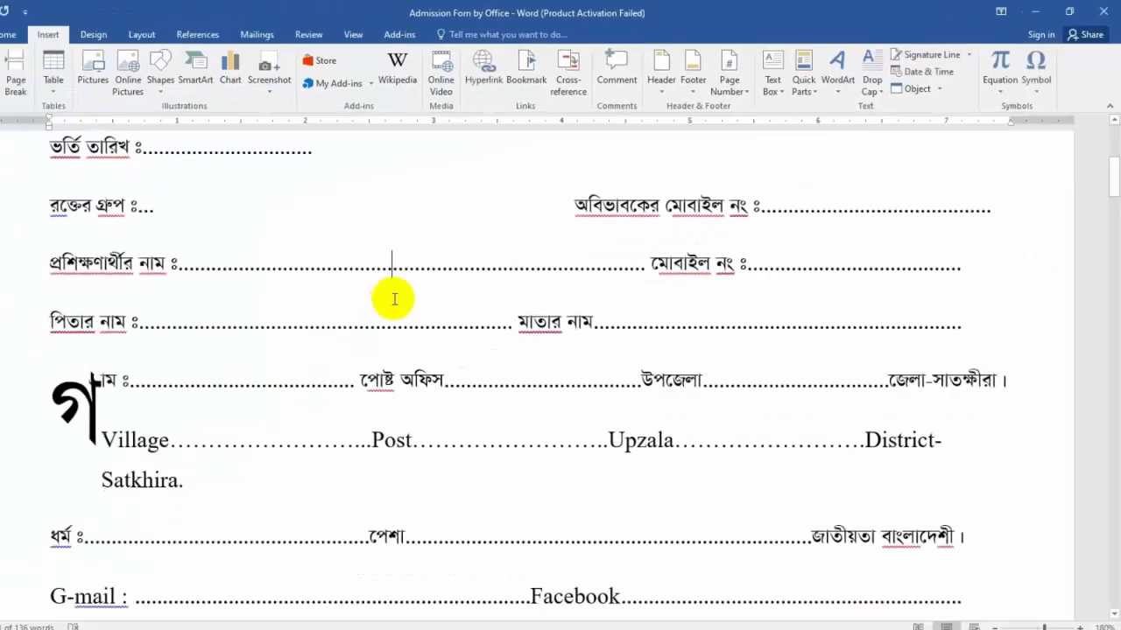
Step: Open the first page's header area for editing
{"action": "scroll", "coordinate": [394, 300], "scroll_direction": "up", "scroll_amount": 5}
{"action": "left_click", "coordinate": [231, 252]}
{"action": "left_click", "coordinate": [239, 243]}
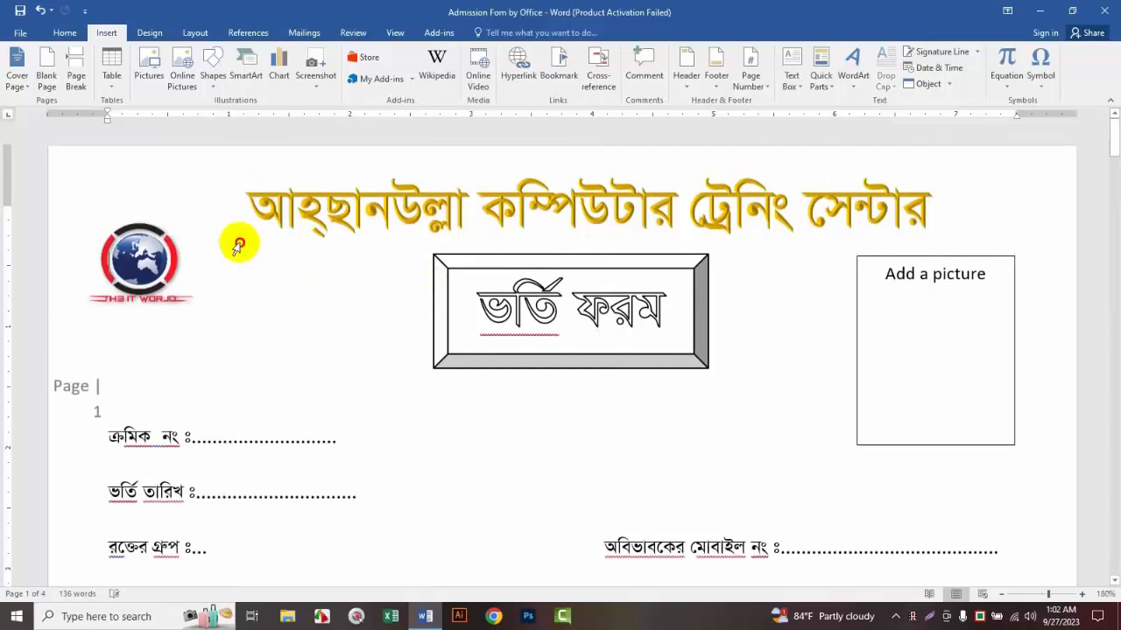
{"action": "left_click", "coordinate": [239, 244]}
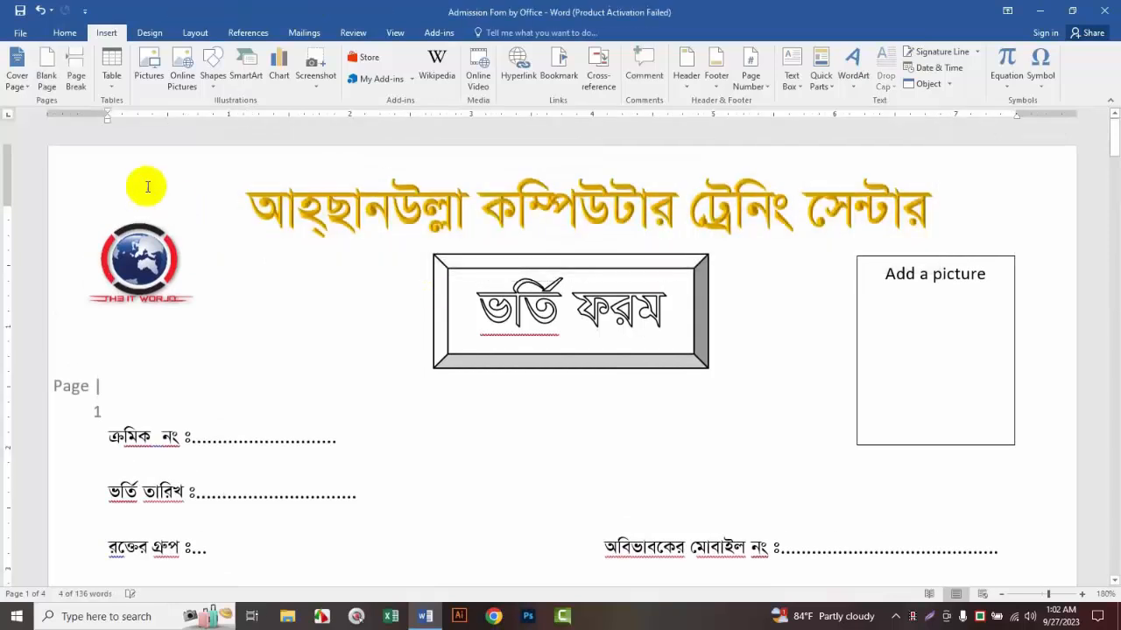
{"action": "double_click", "coordinate": [147, 186]}
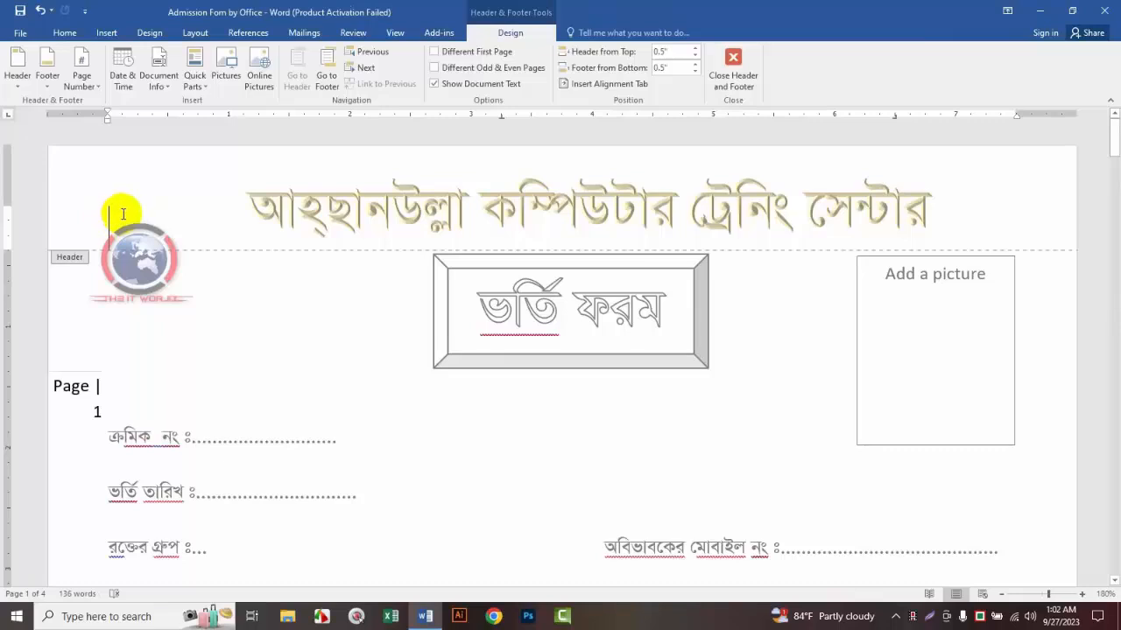
Step: Insert the current date and time in the header using the "9/27/2023 1:02 AM" format
{"action": "left_click", "coordinate": [106, 32]}
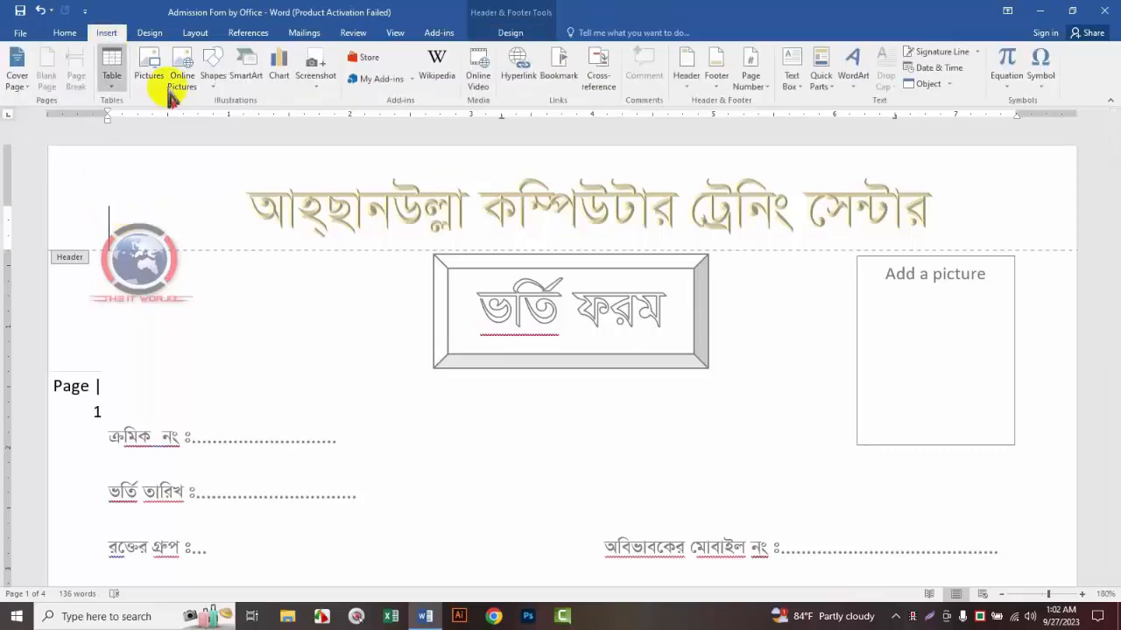
{"action": "left_click", "coordinate": [937, 68]}
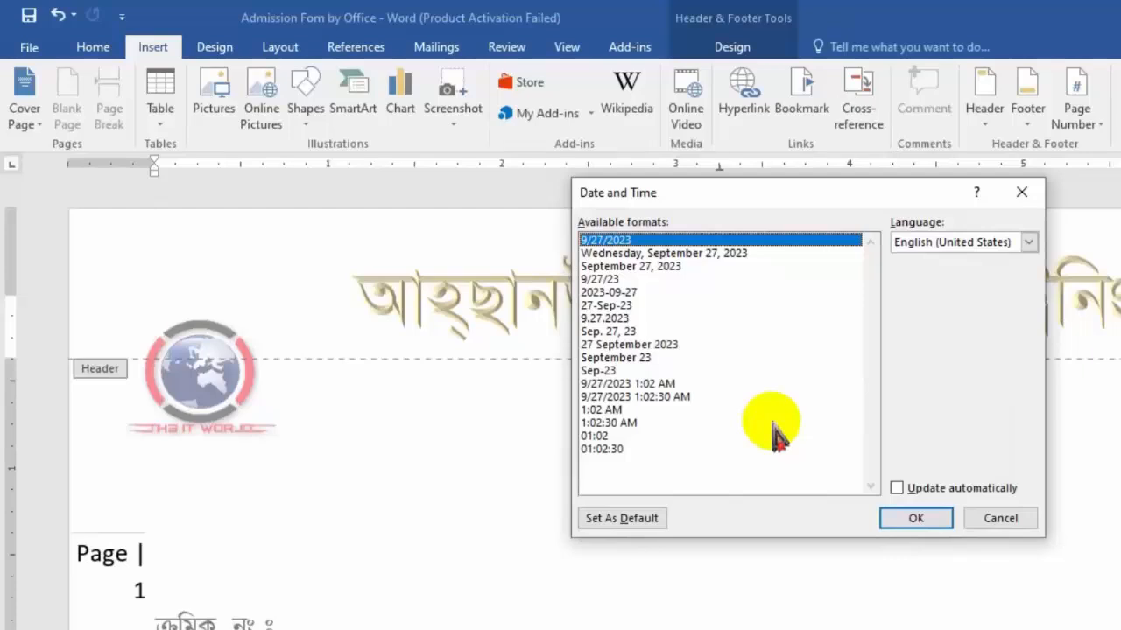
{"action": "left_click", "coordinate": [652, 345]}
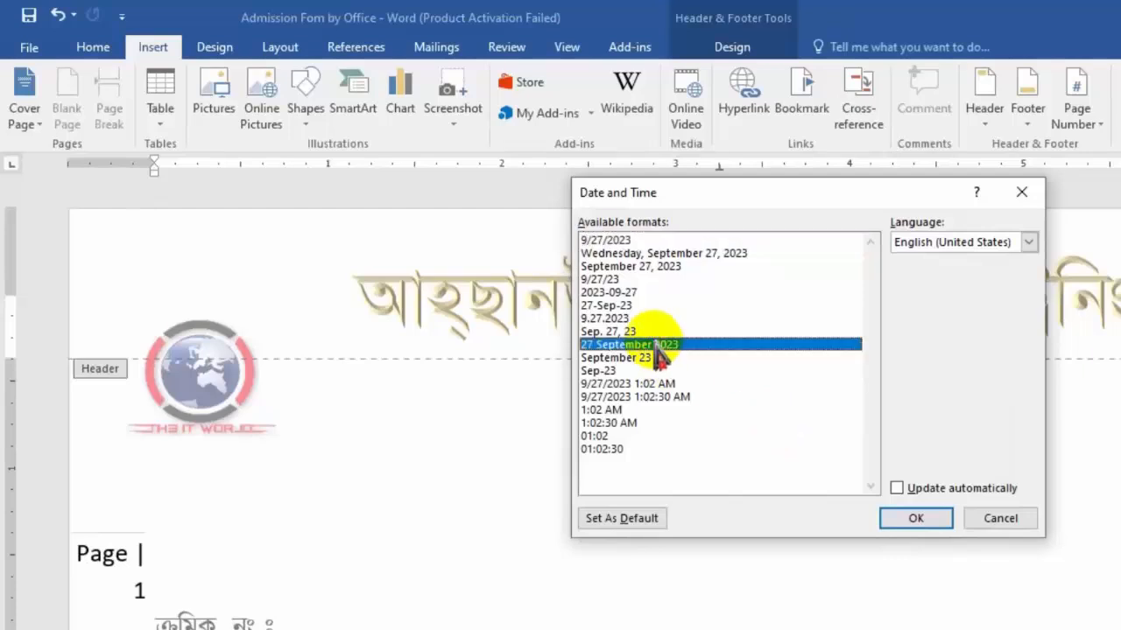
{"action": "left_click", "coordinate": [630, 305]}
{"action": "left_click", "coordinate": [630, 281]}
{"action": "left_click", "coordinate": [631, 267]}
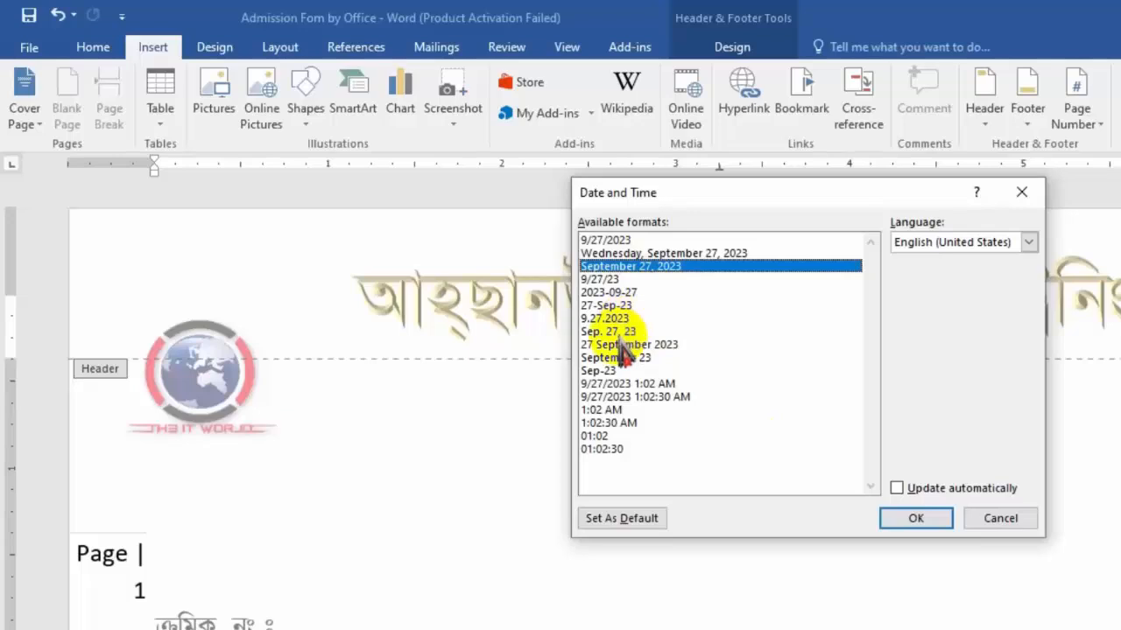
{"action": "left_click", "coordinate": [597, 385]}
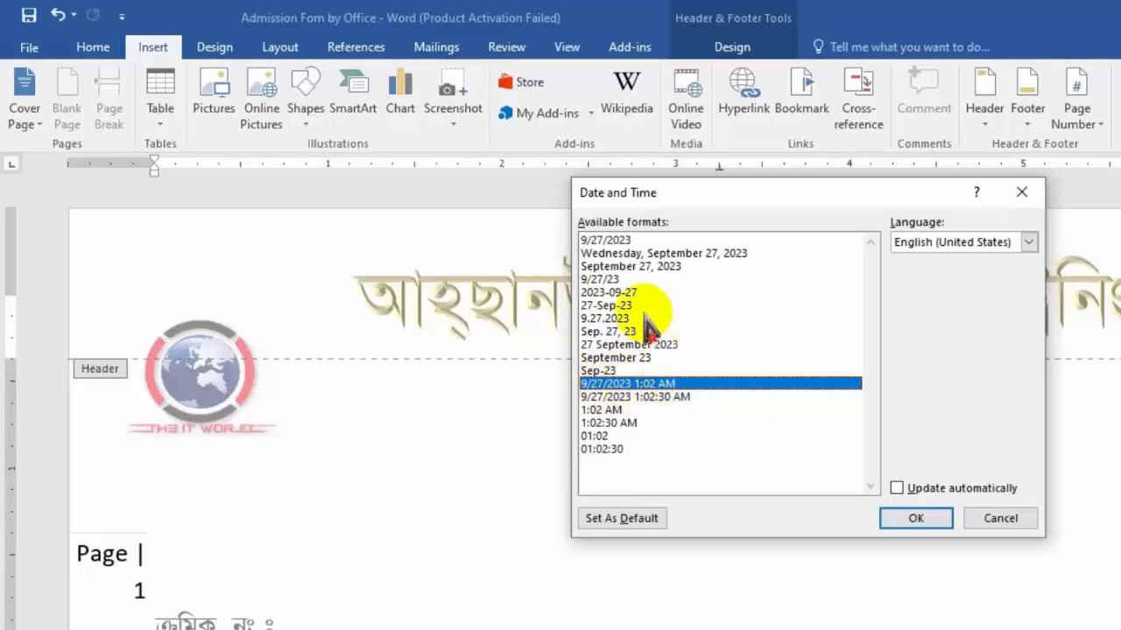
{"action": "left_click", "coordinate": [623, 292]}
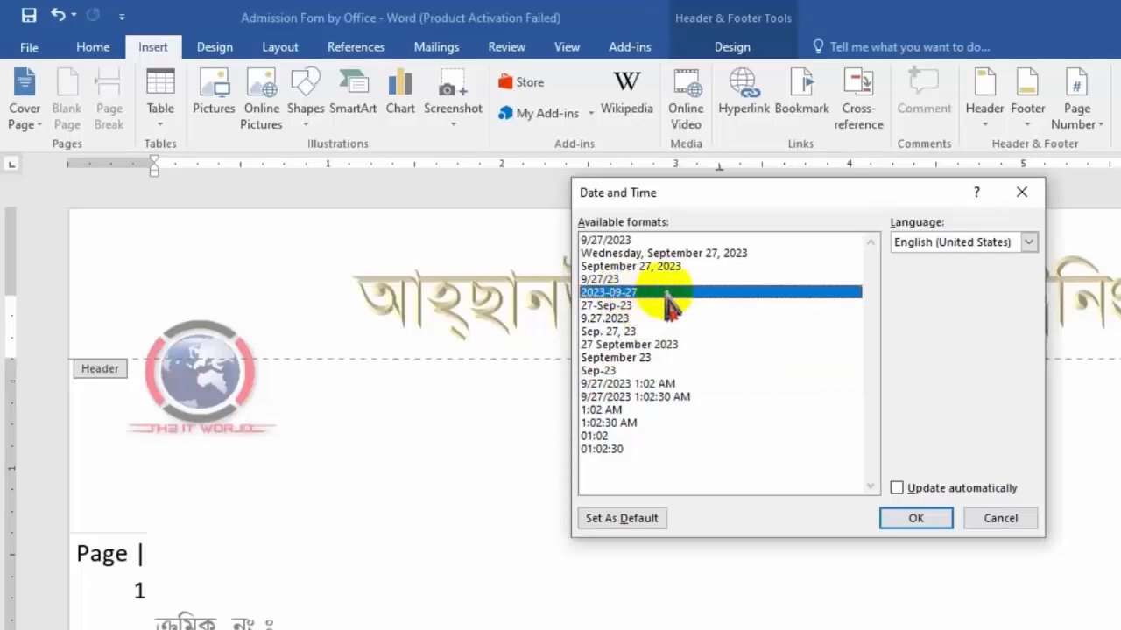
{"action": "left_click", "coordinate": [603, 423]}
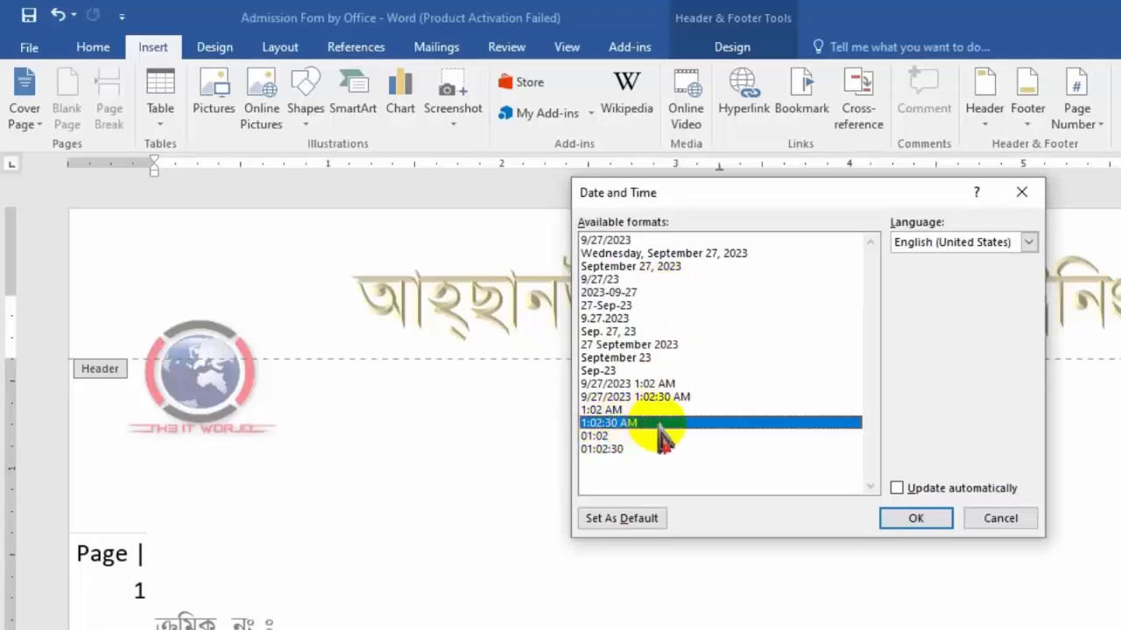
{"action": "left_click", "coordinate": [658, 383]}
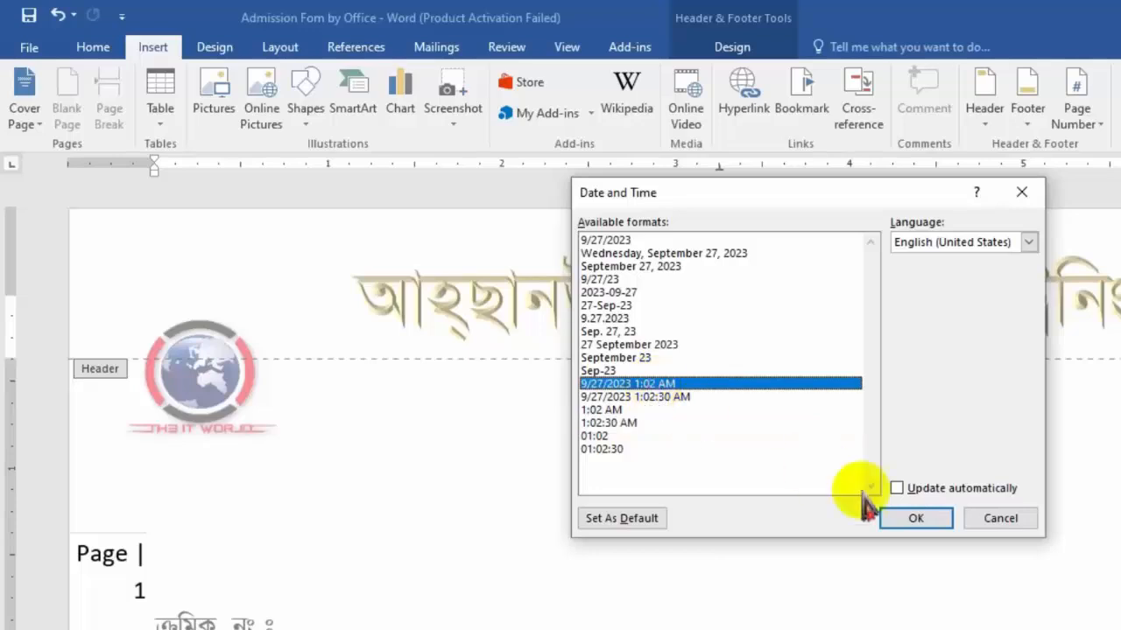
{"action": "left_click", "coordinate": [915, 519]}
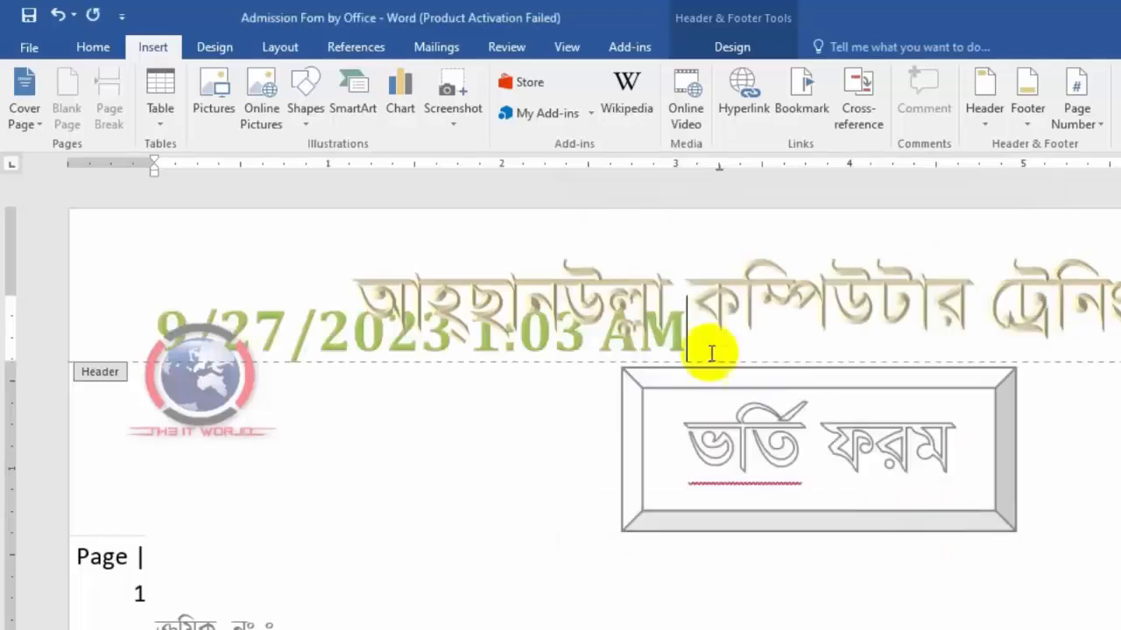
Step: Clear all formatting from the date and time text in the header and return to the document body
{"action": "left_click", "coordinate": [680, 342]}
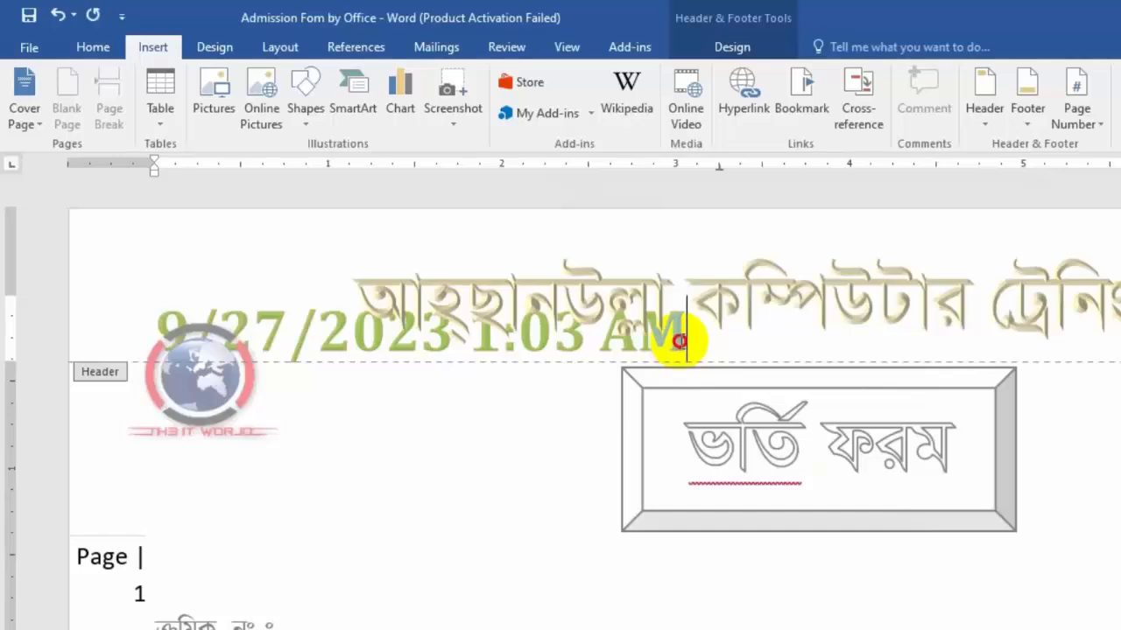
{"action": "left_click_drag", "start_coordinate": [680, 342], "coordinate": [155, 337]}
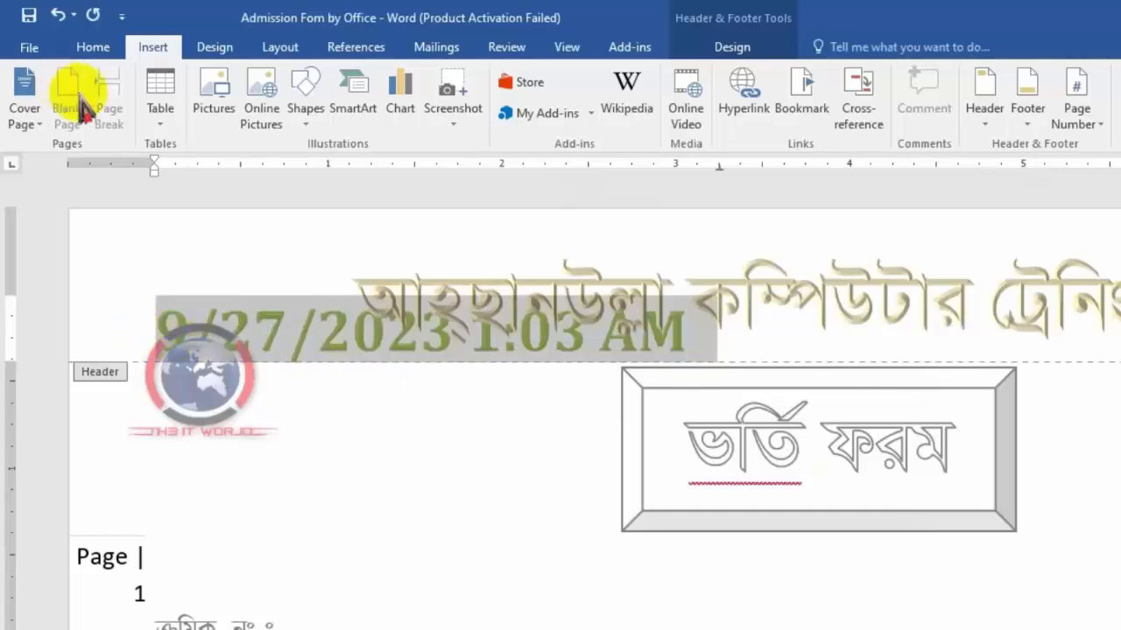
{"action": "left_click", "coordinate": [91, 46]}
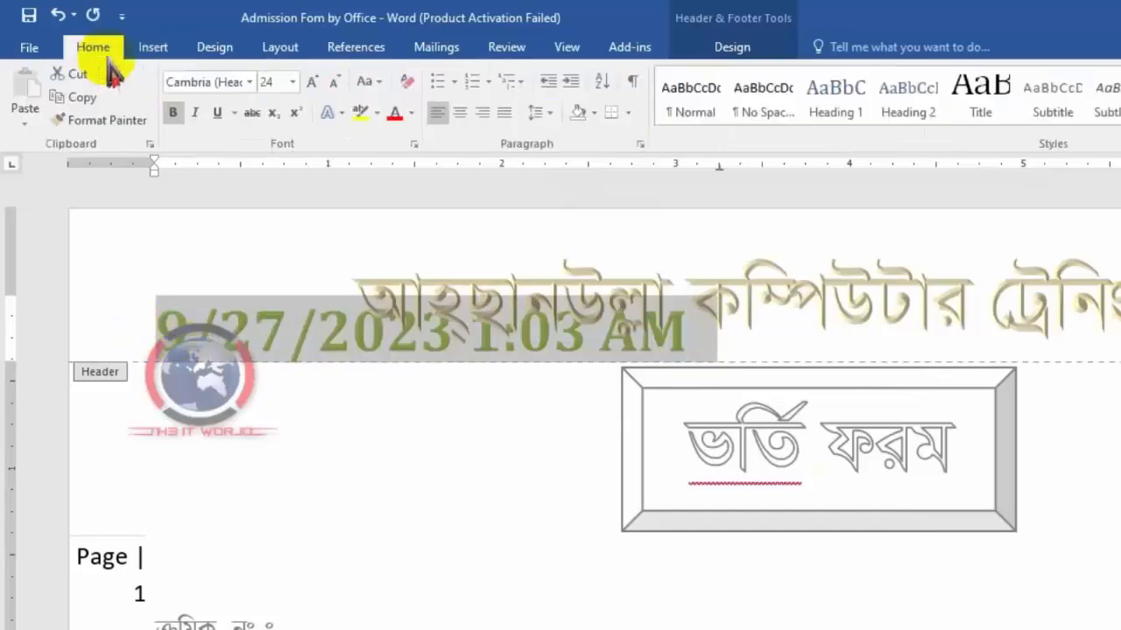
{"action": "left_click", "coordinate": [336, 84]}
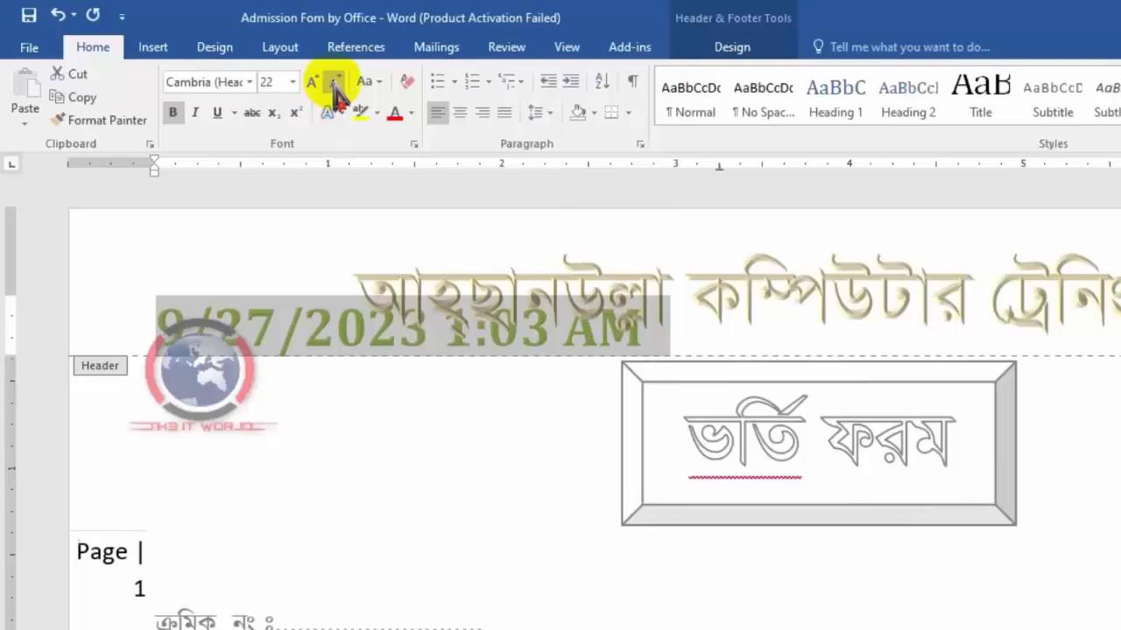
{"action": "left_click", "coordinate": [407, 81]}
{"action": "double_click", "coordinate": [308, 328]}
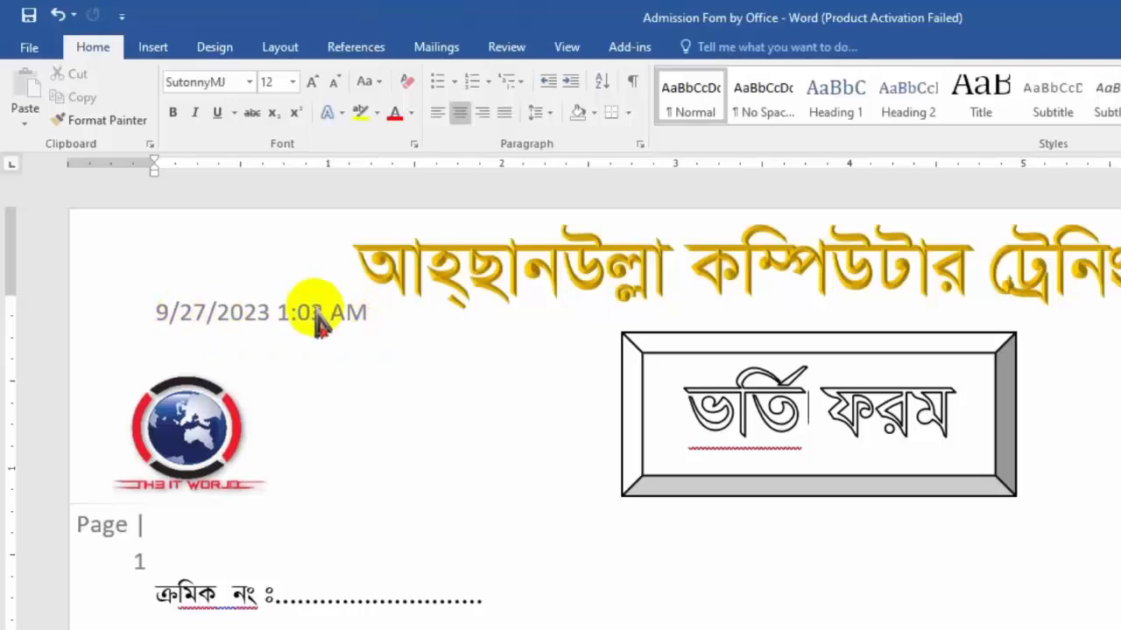
{"action": "double_click", "coordinate": [371, 323]}
{"action": "left_click", "coordinate": [480, 448]}
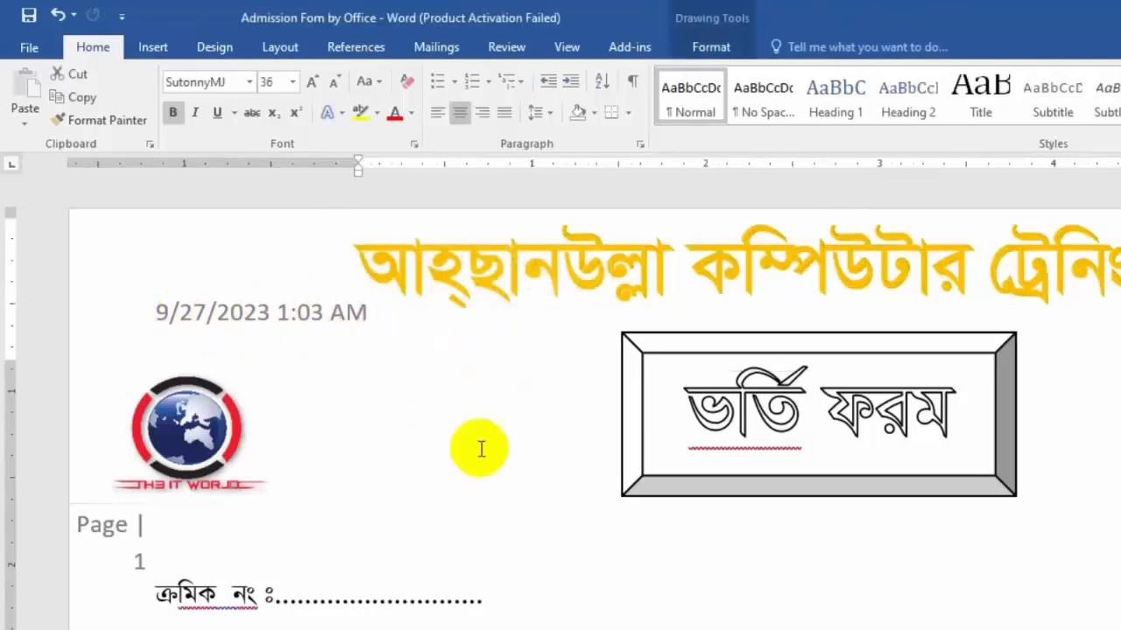
{"action": "left_click", "coordinate": [152, 46]}
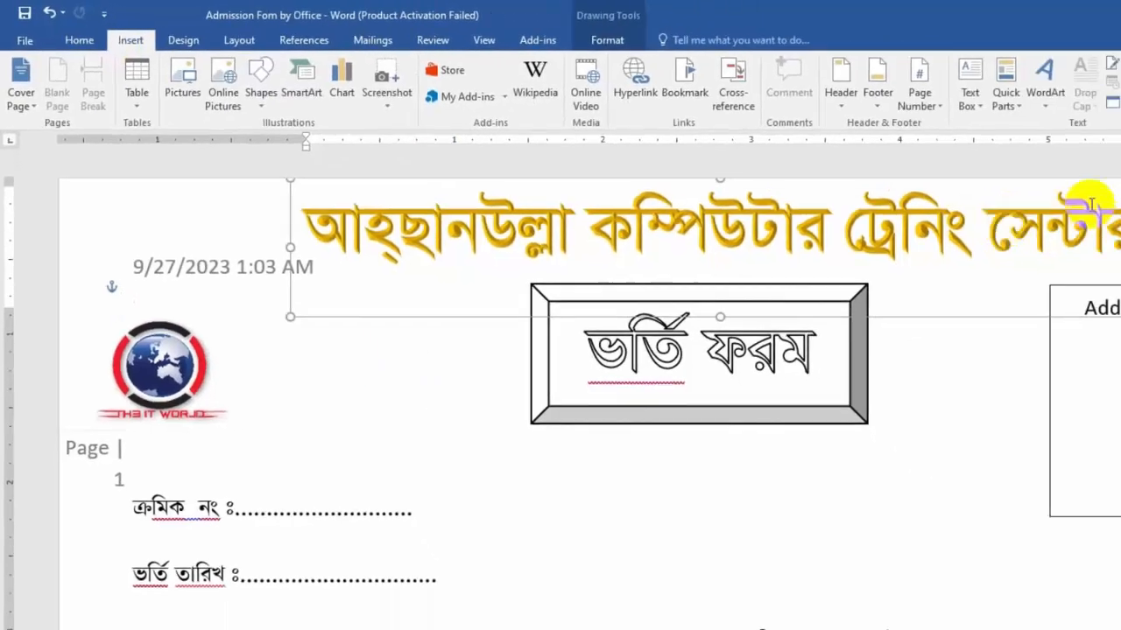